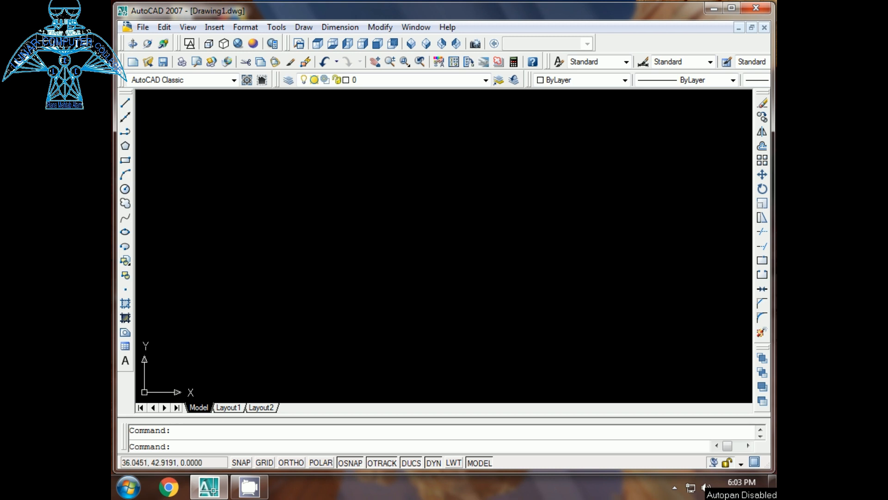
# Open the Layer Properties Manager and create four new layers.
pyautogui.click(369, 125)
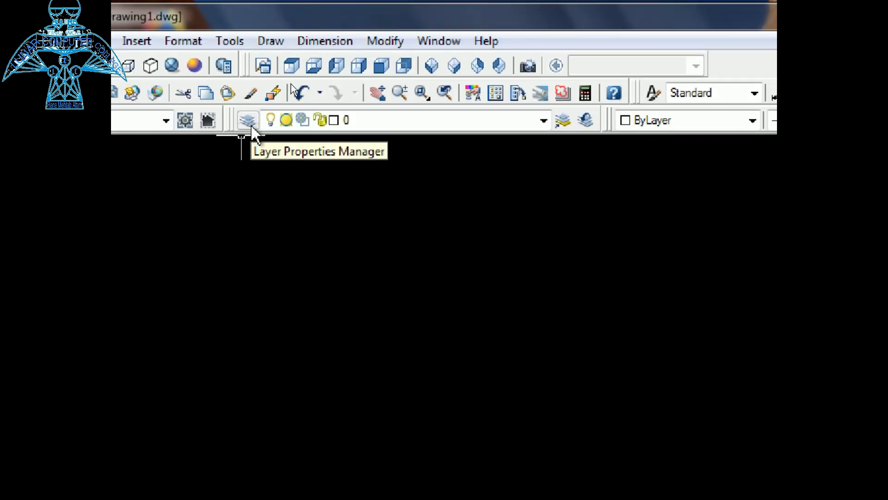
pyautogui.click(251, 126)
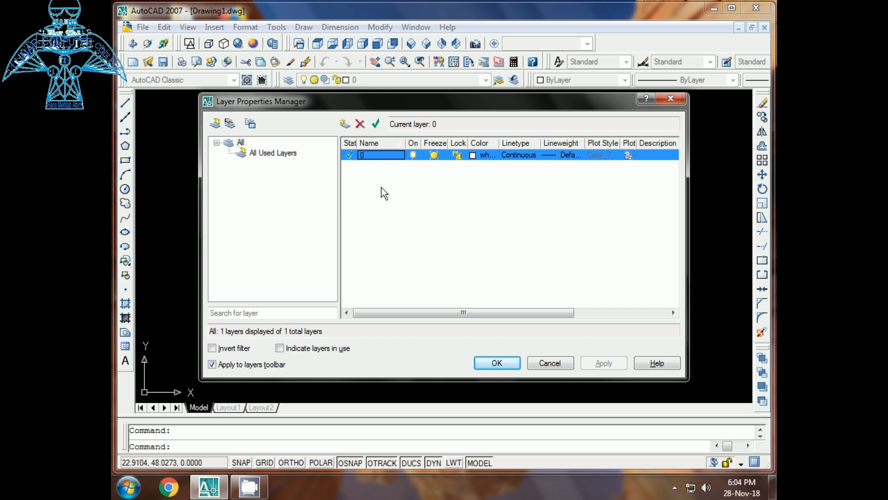
pyautogui.click(345, 124)
pyautogui.click(345, 124)
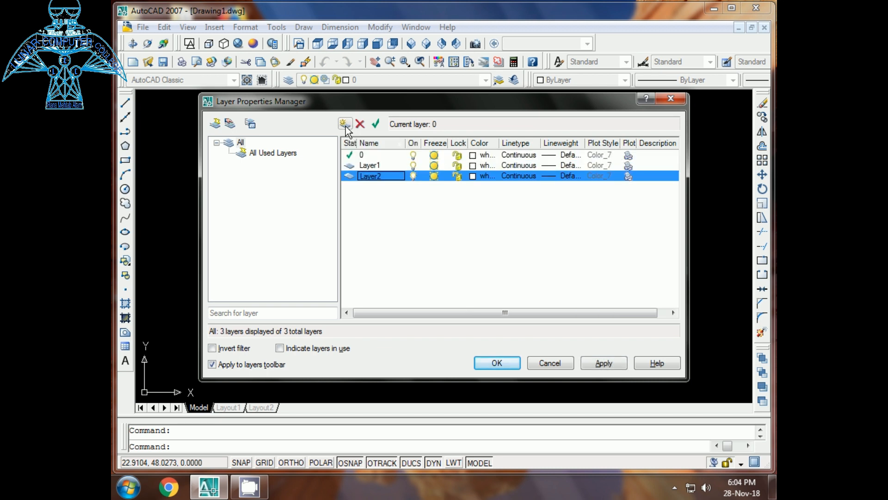
pyautogui.click(344, 124)
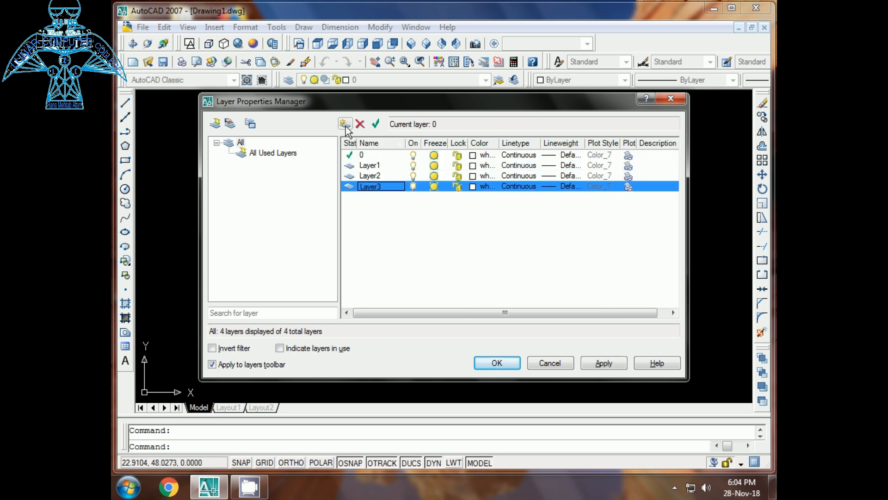
pyautogui.click(345, 124)
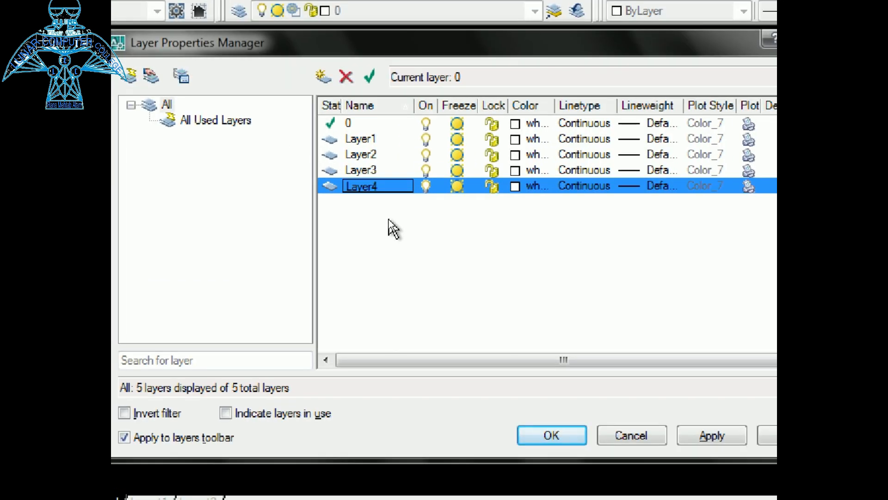
# Rename Layer1 as circle and Layer2 as rec.
pyautogui.click(359, 140)
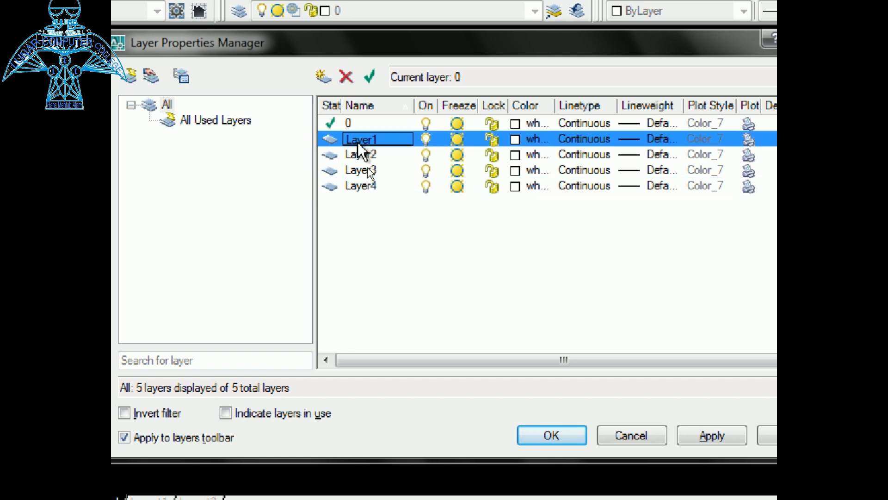
pyautogui.click(354, 141)
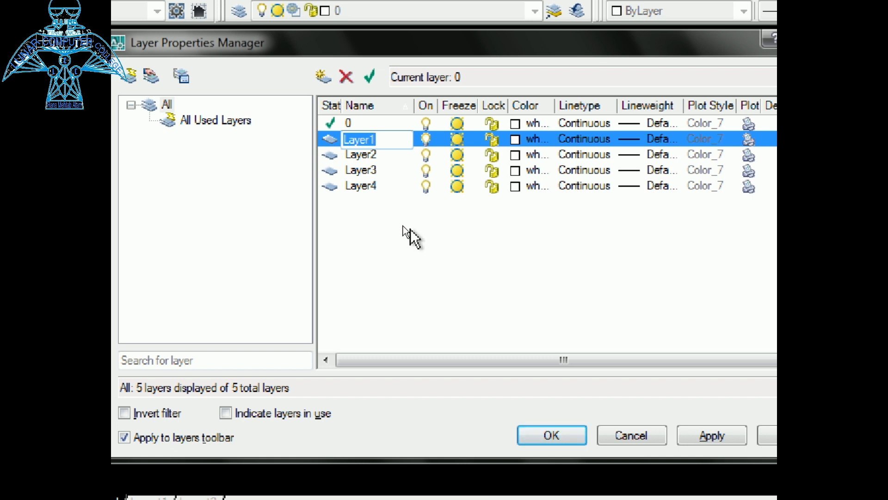
pyautogui.press('BackSpace')
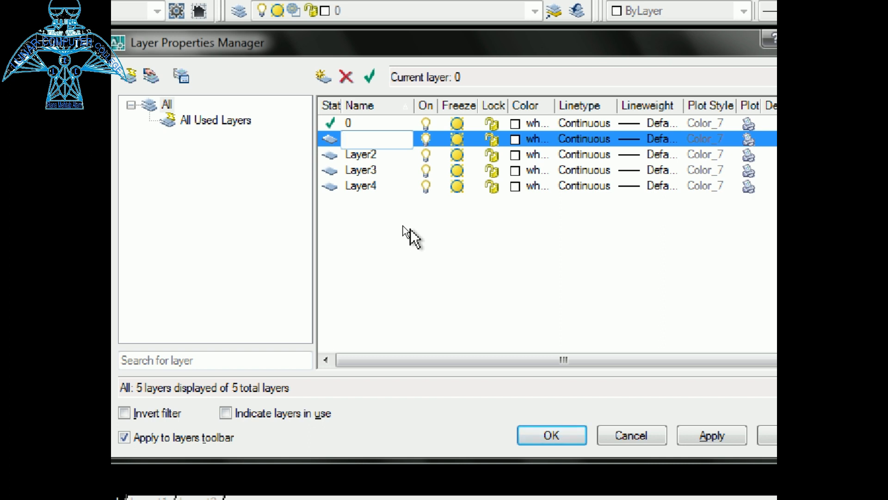
pyautogui.write('circle')
pyautogui.doubleClick(365, 156)
pyautogui.press('BackSpace')
pyautogui.write('rec')
pyautogui.press('Return')
# Rename Layer3 as pol and Layer4 as line.
pyautogui.doubleClick(370, 171)
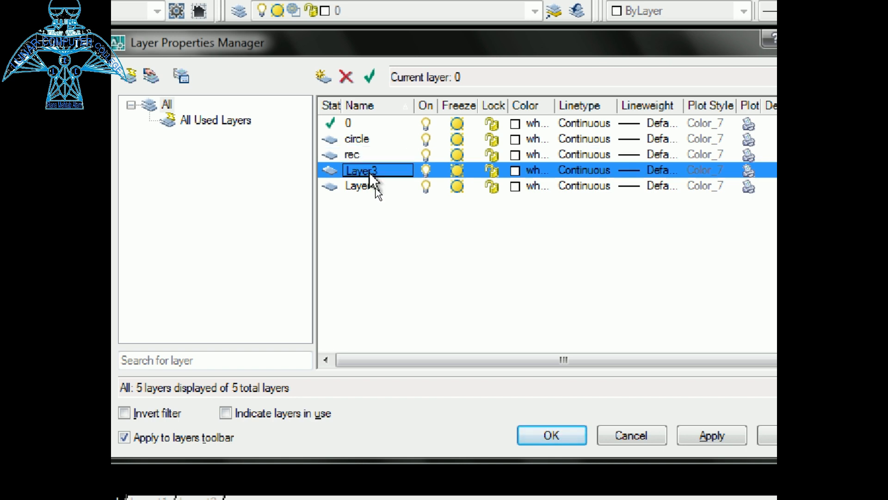
pyautogui.write('pol')
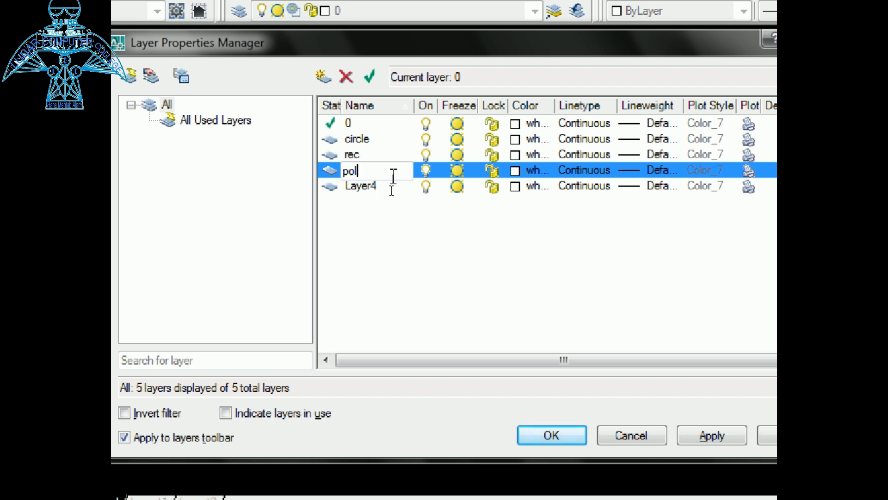
pyautogui.press('Return')
pyautogui.doubleClick(355, 188)
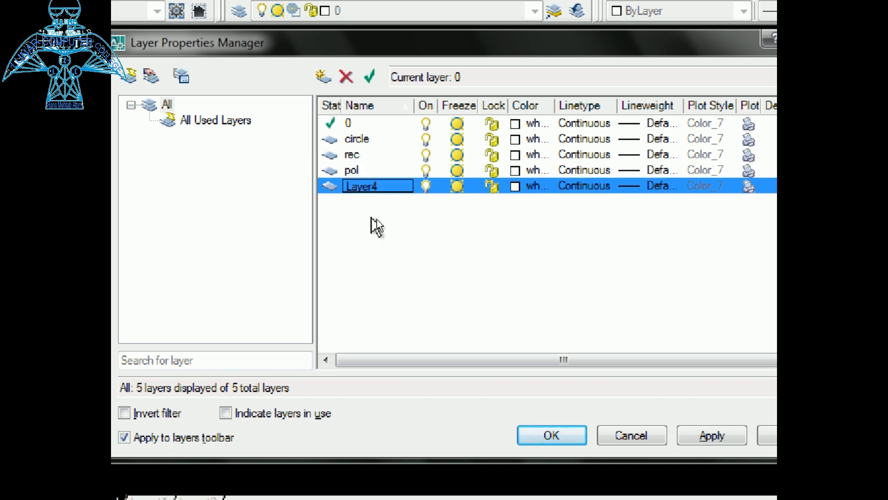
pyautogui.press('BackSpace')
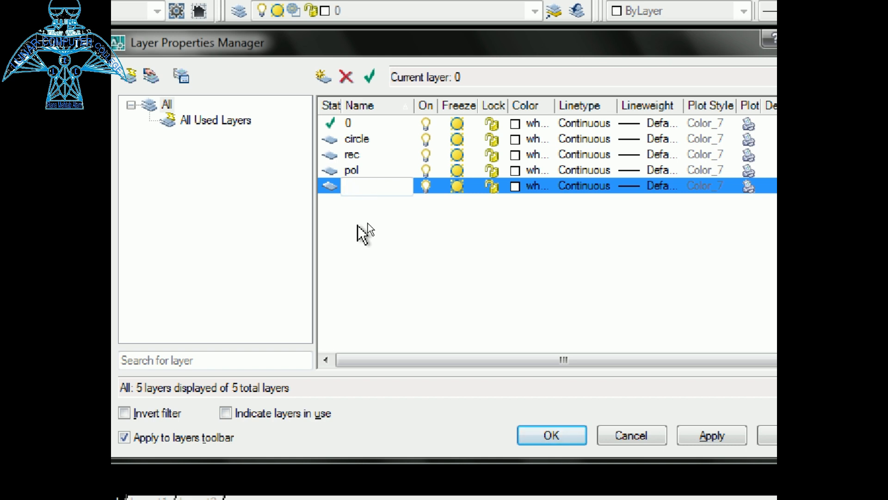
pyautogui.write('lin3e')
pyautogui.press('BackSpace')
pyautogui.press('BackSpace')
pyautogui.write('e')
pyautogui.press('Return')
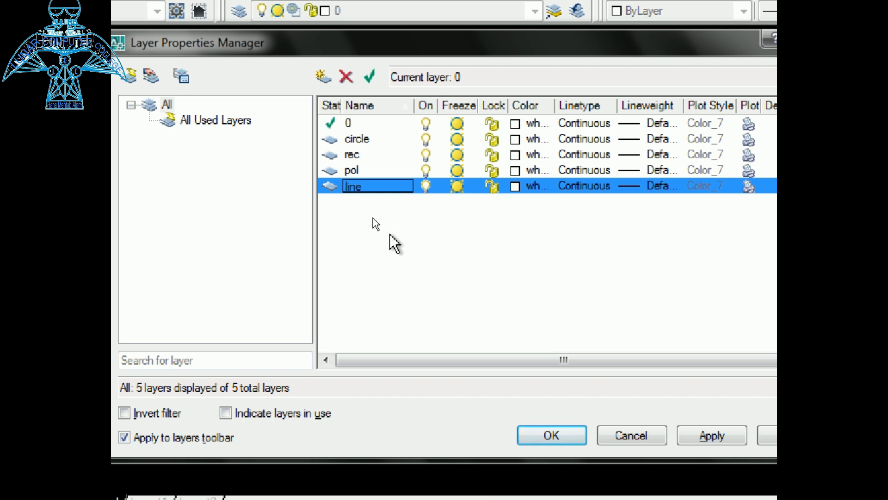
# Set the circle layer's color to index 174 and the rec layer's color to index 212.
pyautogui.click(370, 140)
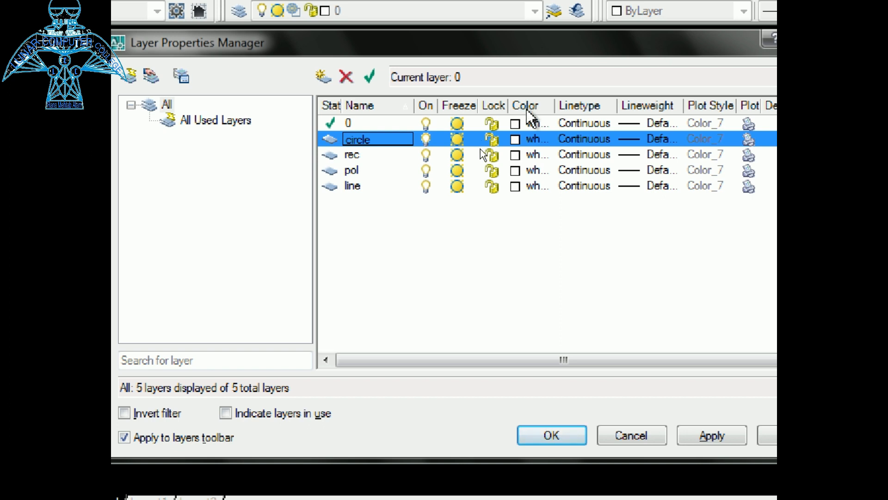
pyautogui.click(523, 138)
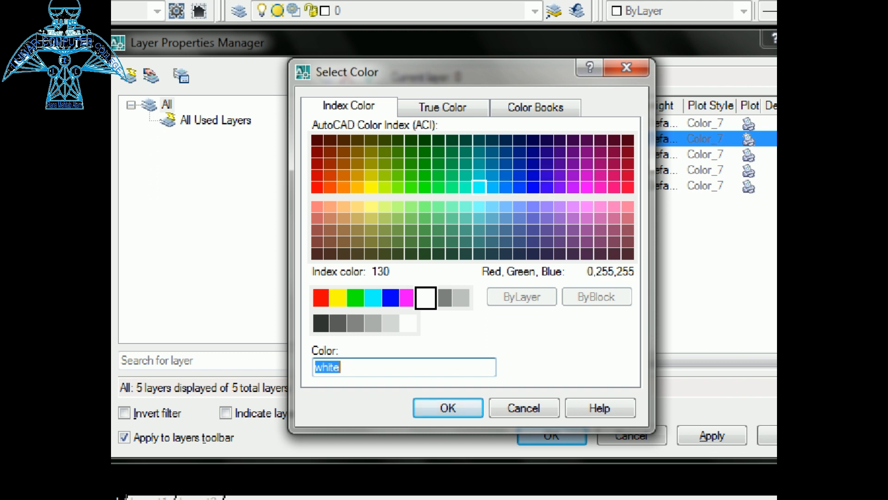
pyautogui.click(533, 163)
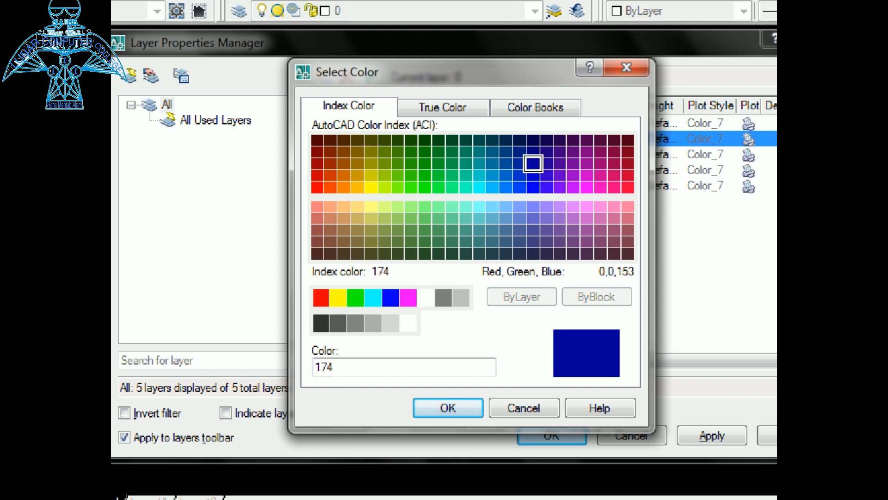
pyautogui.click(446, 409)
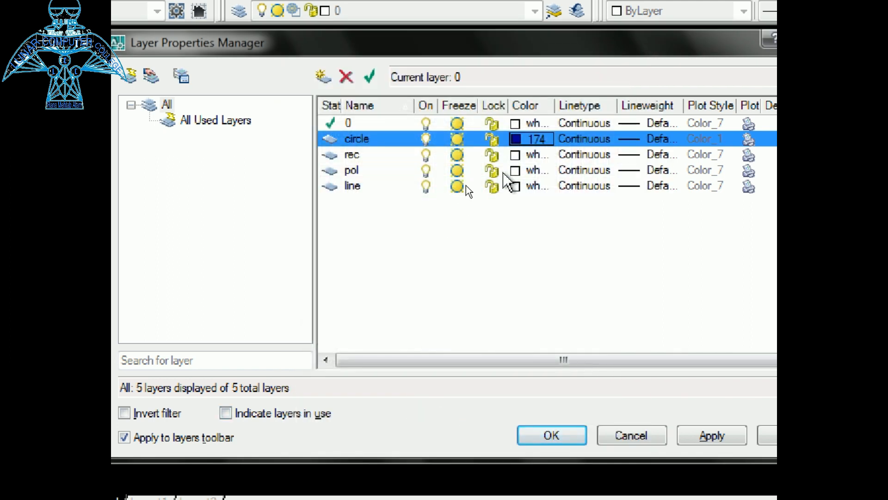
pyautogui.click(515, 156)
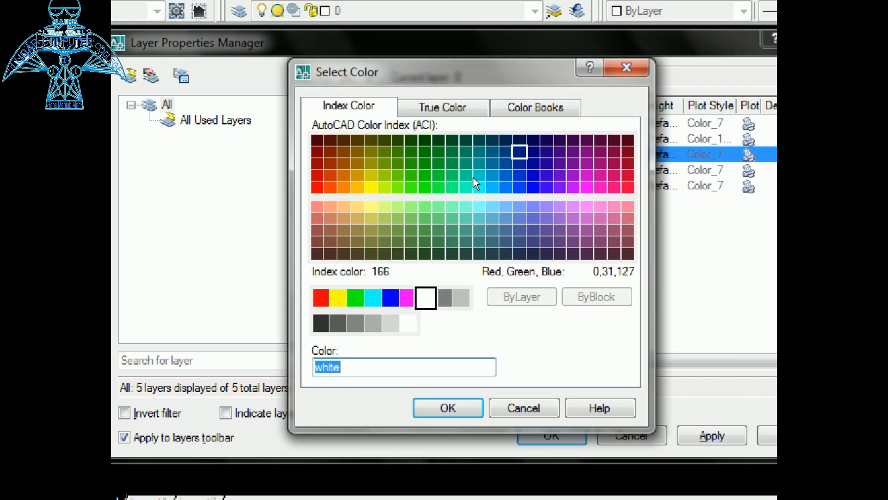
pyautogui.click(586, 175)
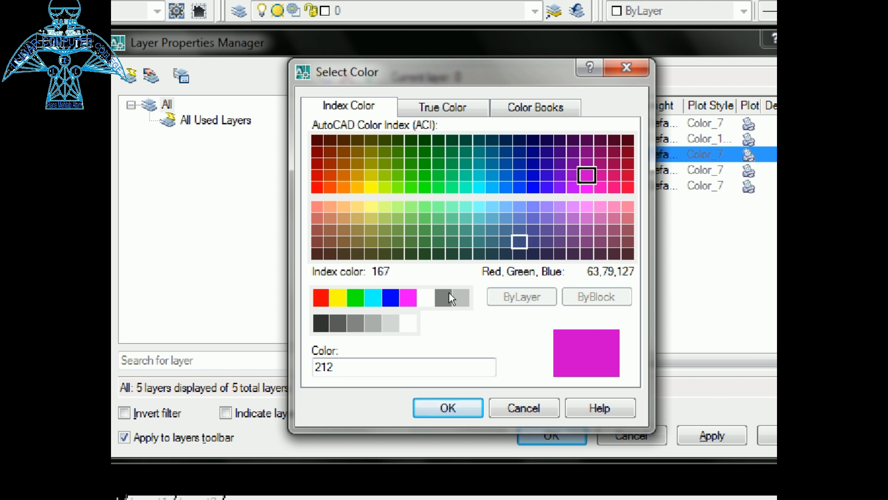
pyautogui.click(441, 411)
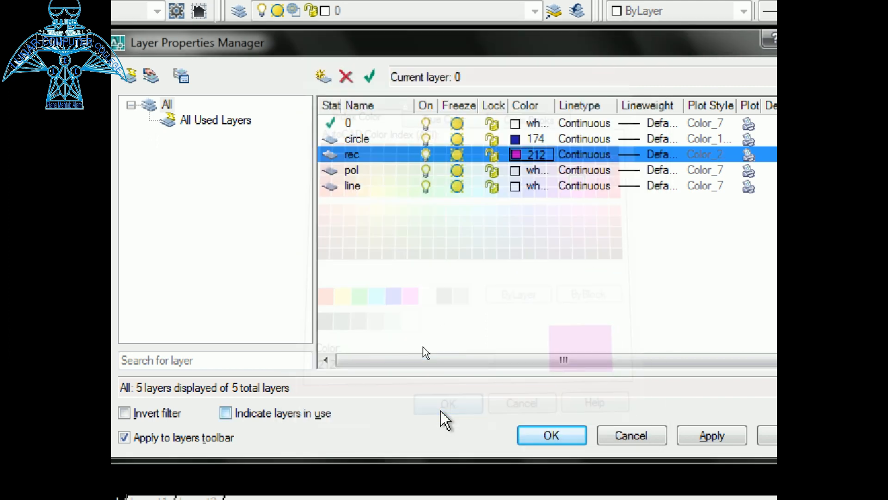
# Set the pol layer's color to index 82 and the line layer's color to index 42.
pyautogui.click(515, 170)
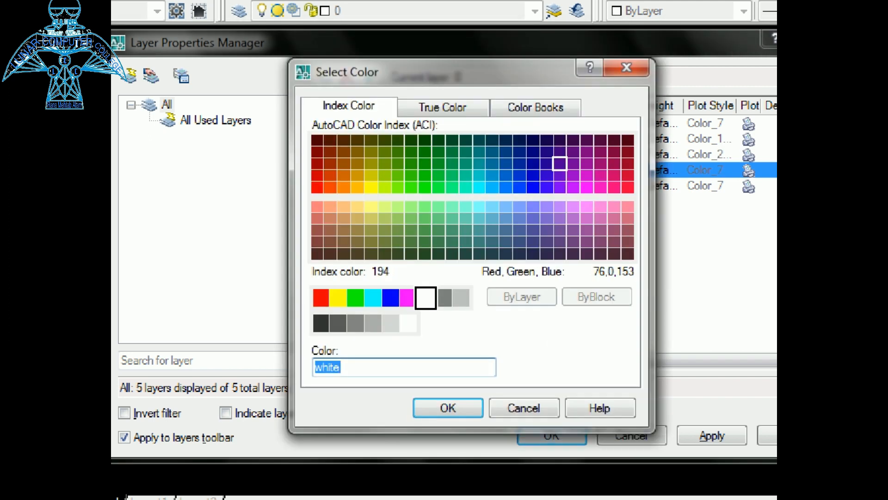
pyautogui.click(600, 163)
pyautogui.click(534, 164)
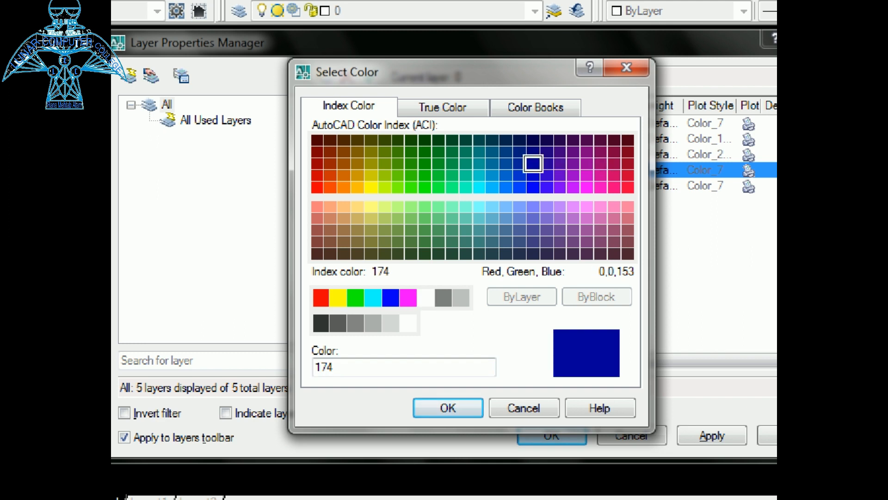
pyautogui.click(411, 175)
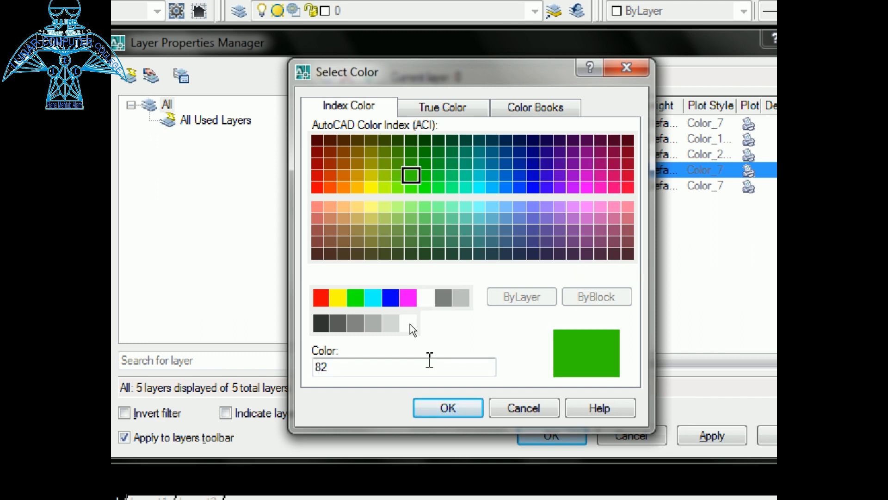
pyautogui.click(445, 408)
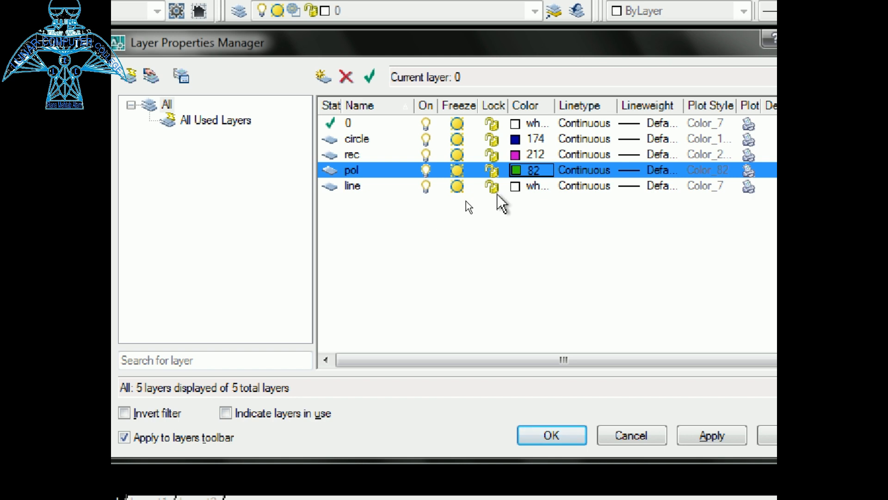
pyautogui.click(515, 186)
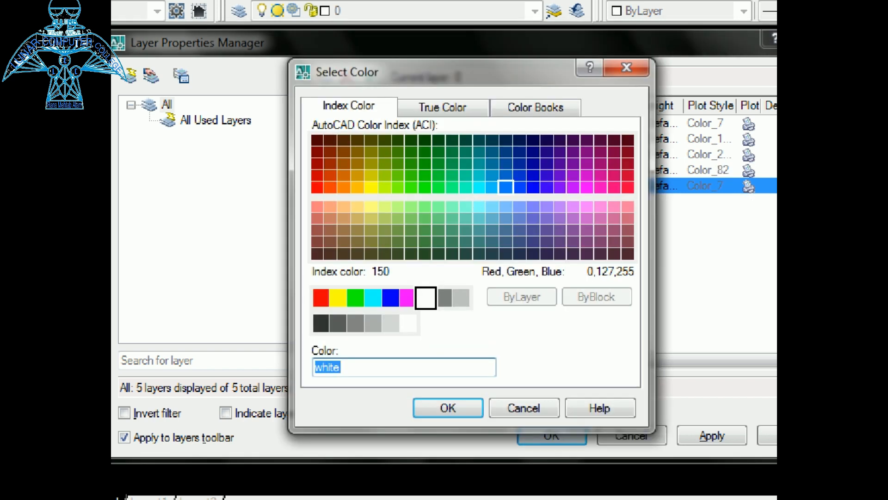
pyautogui.click(357, 174)
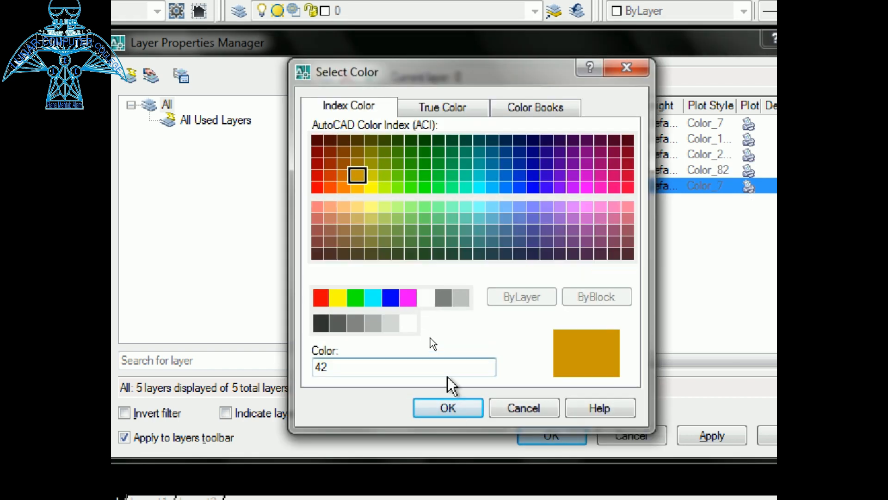
pyautogui.click(452, 414)
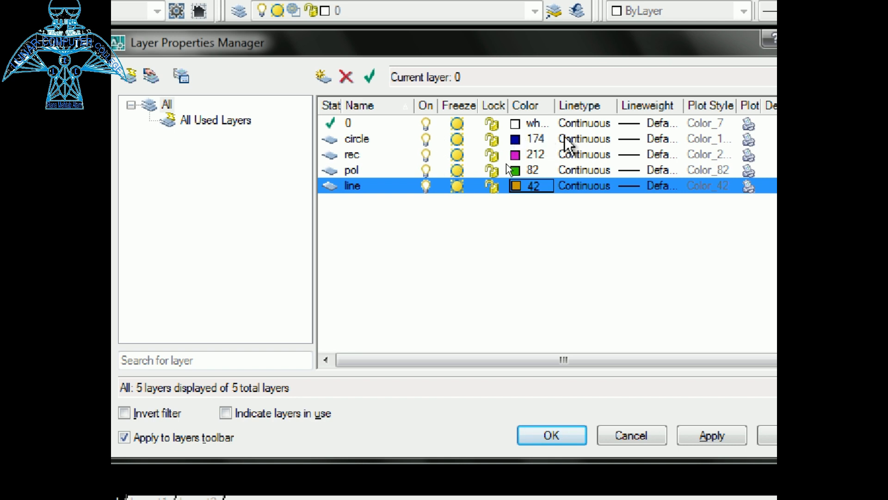
# Load the ZIGZAG linetype from acad.lin and assign it to the circle layer.
pyautogui.click(582, 140)
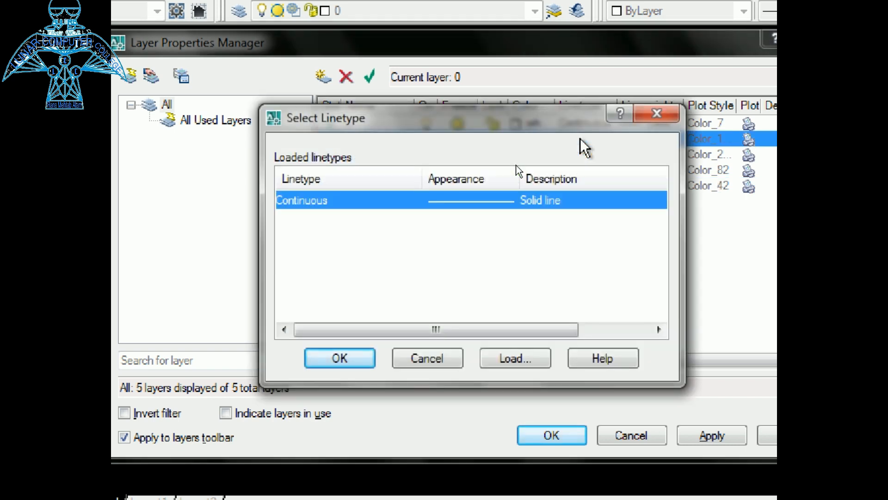
pyautogui.click(511, 359)
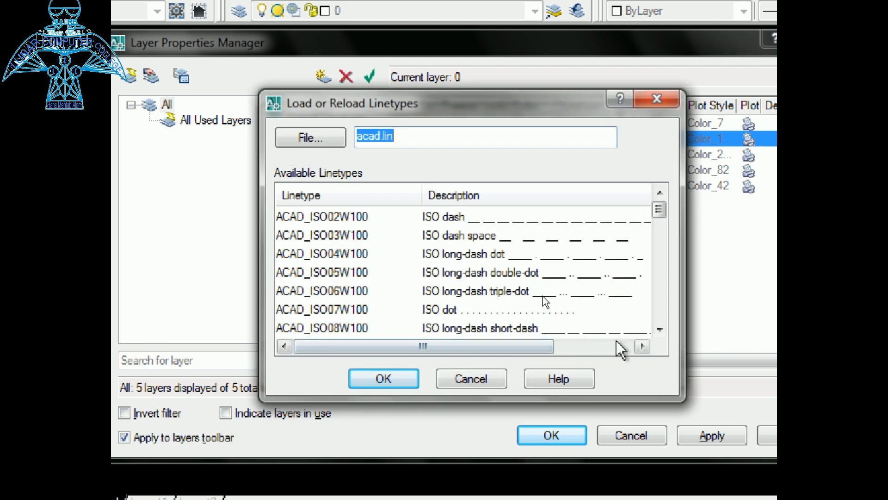
pyautogui.click(659, 329)
pyautogui.click(659, 329)
pyautogui.click(659, 328)
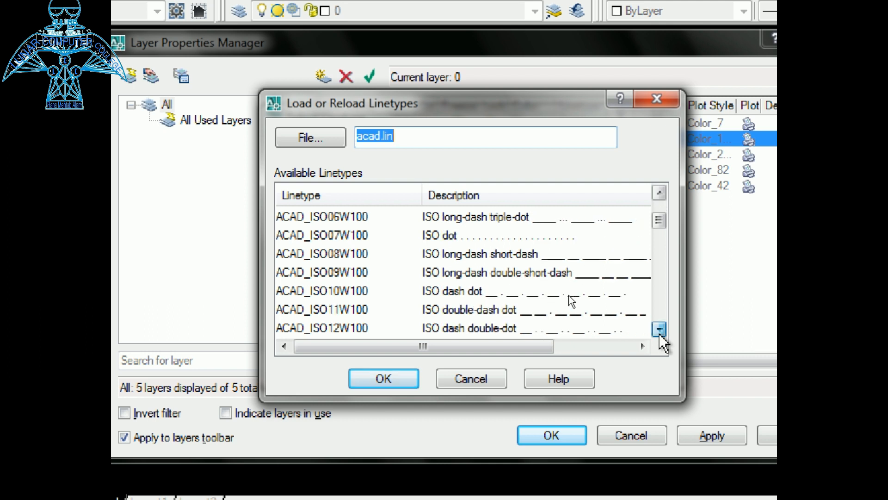
pyautogui.click(659, 329)
pyautogui.click(660, 329)
pyautogui.click(659, 329)
pyautogui.click(659, 329)
pyautogui.click(659, 329)
pyautogui.click(660, 331)
pyautogui.click(660, 331)
pyautogui.click(659, 331)
pyautogui.click(659, 332)
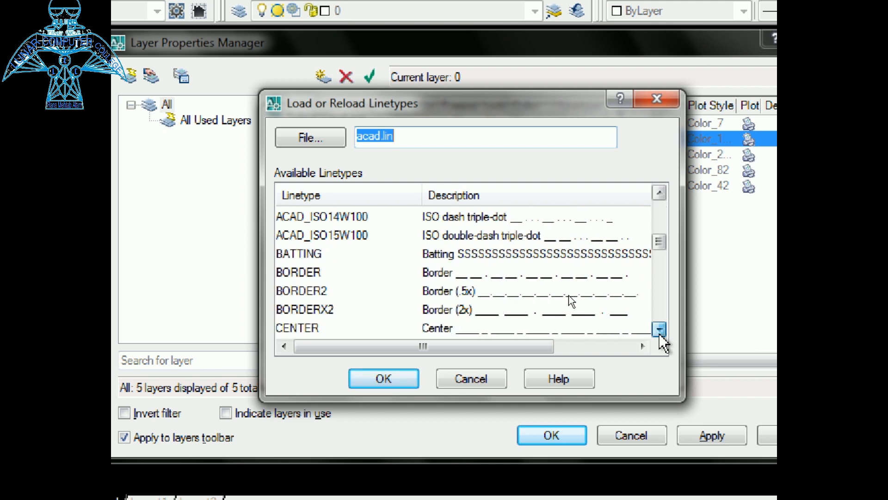
pyautogui.click(659, 331)
pyautogui.click(659, 331)
pyautogui.click(659, 331)
pyautogui.click(660, 332)
pyautogui.click(659, 331)
pyautogui.click(659, 331)
pyautogui.click(659, 331)
pyautogui.click(659, 331)
pyautogui.click(659, 331)
pyautogui.click(660, 331)
pyautogui.click(659, 332)
pyautogui.click(659, 332)
pyautogui.click(659, 332)
pyautogui.moveTo(657, 285); pyautogui.dragTo(667, 317)
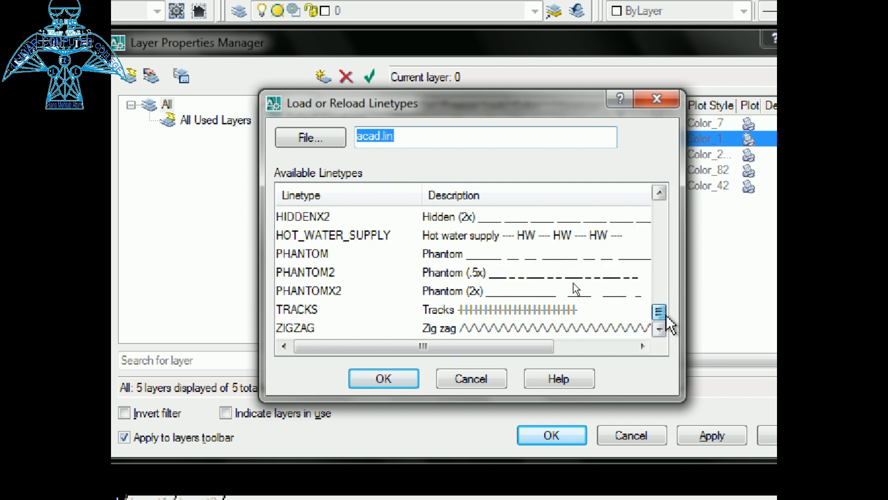
pyautogui.click(555, 328)
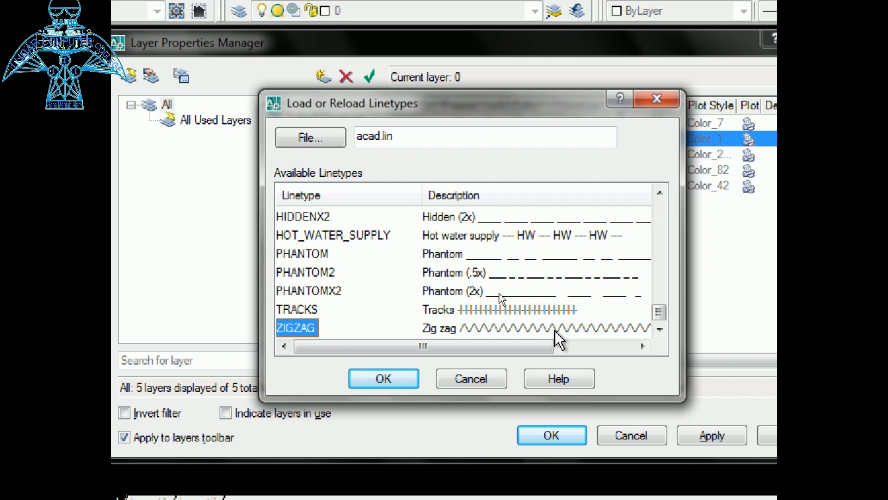
pyautogui.click(384, 379)
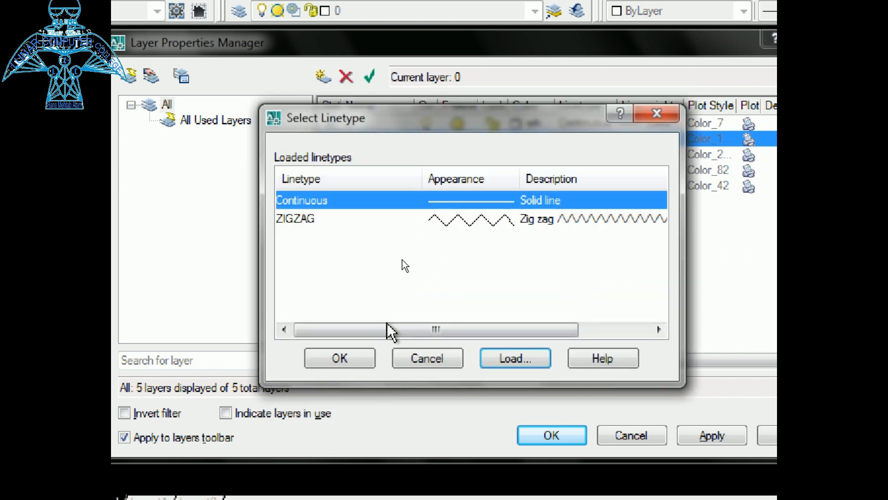
pyautogui.click(451, 228)
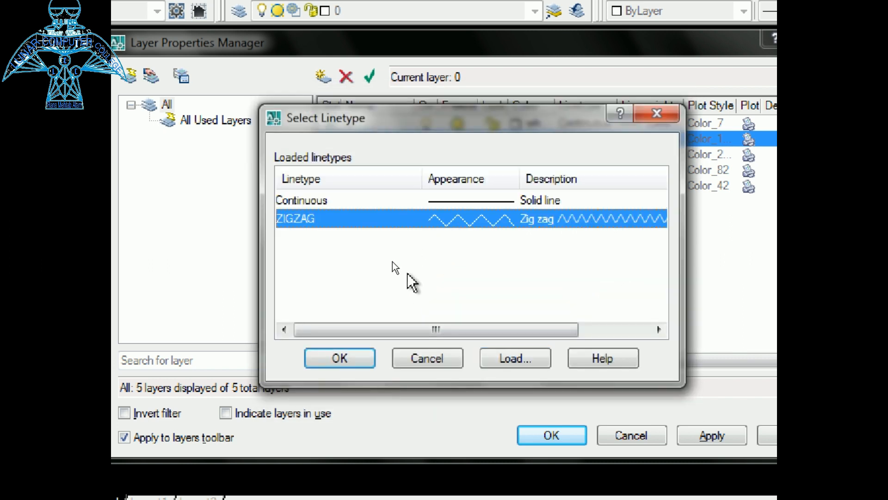
pyautogui.click(354, 362)
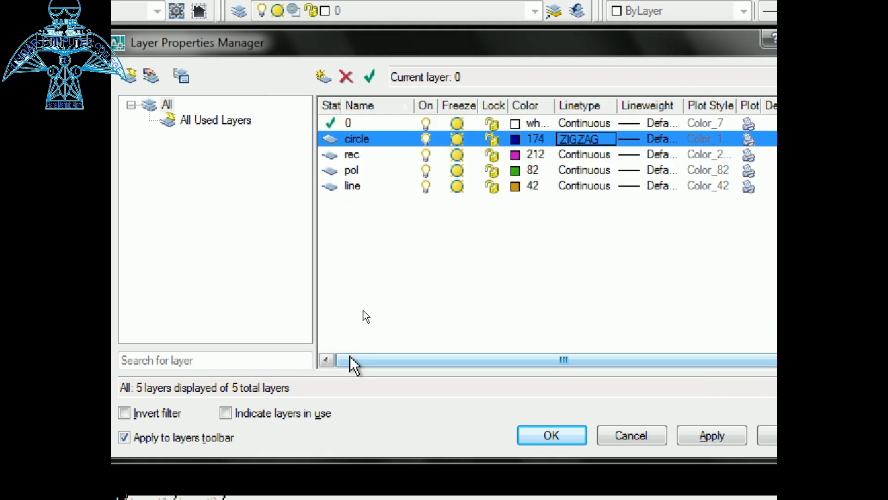
# Load the CENTER2 linetype and assign it to the rec layer.
pyautogui.click(584, 154)
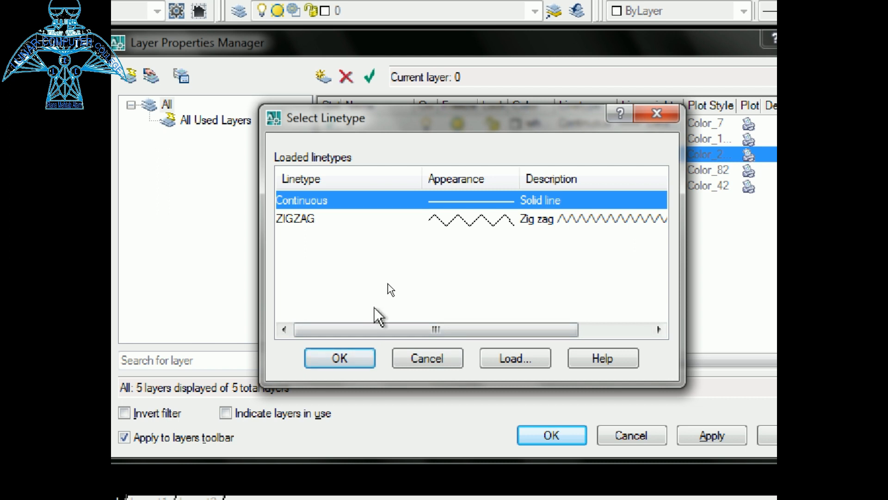
pyautogui.click(499, 358)
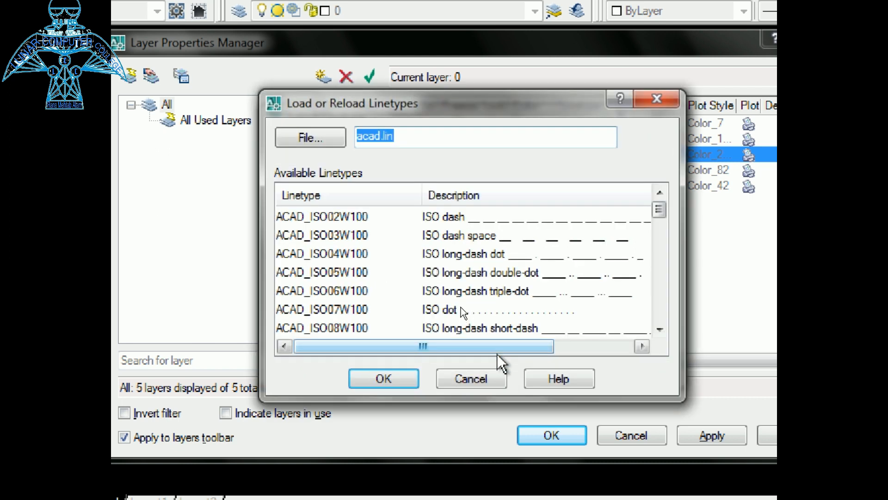
pyautogui.click(659, 329)
pyautogui.click(659, 329)
pyautogui.click(659, 329)
pyautogui.click(659, 329)
pyautogui.click(659, 329)
pyautogui.click(659, 329)
pyautogui.click(659, 329)
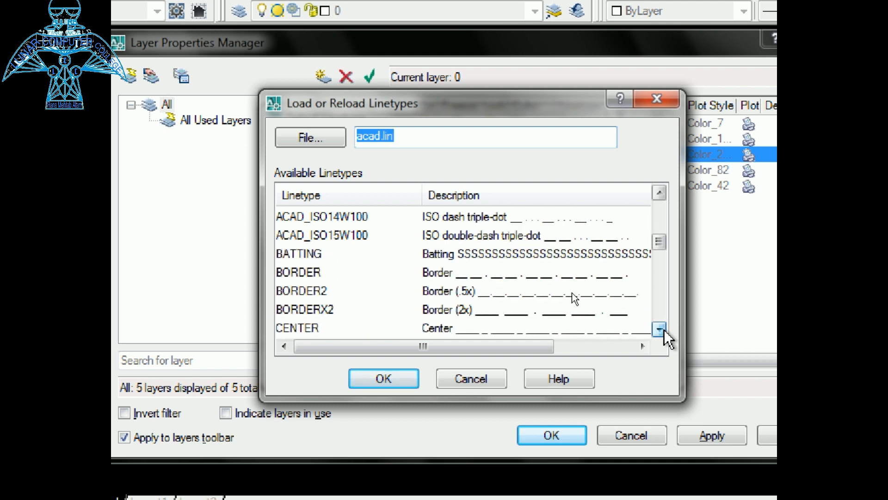
pyautogui.click(659, 329)
pyautogui.click(659, 329)
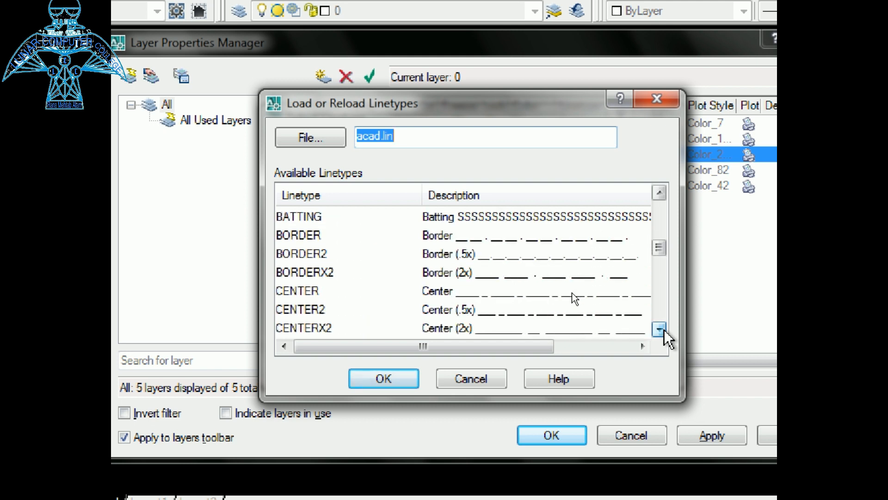
pyautogui.click(555, 312)
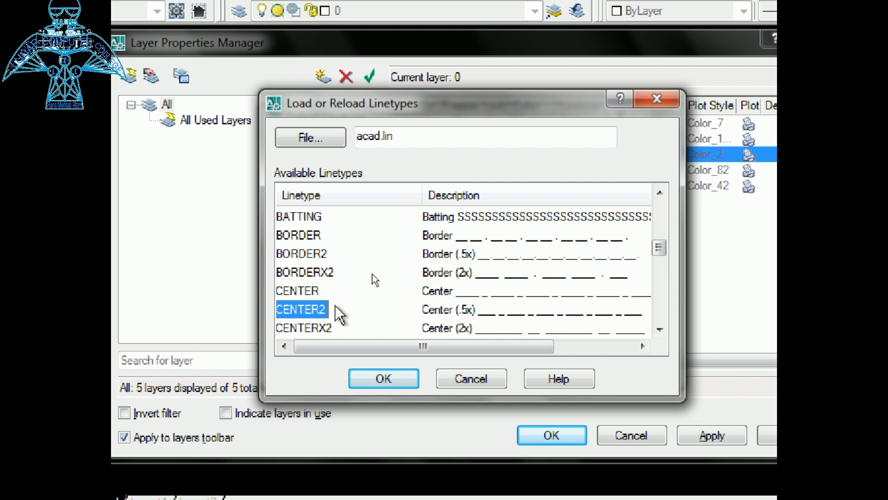
pyautogui.click(383, 378)
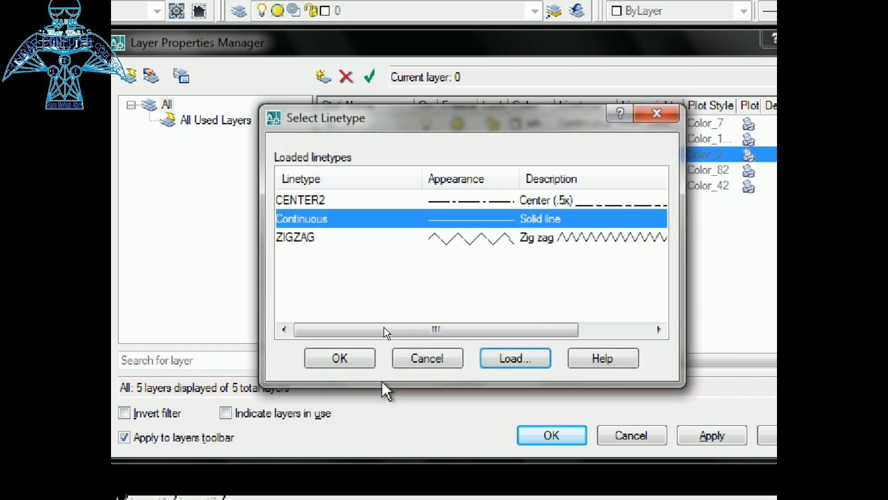
pyautogui.click(428, 206)
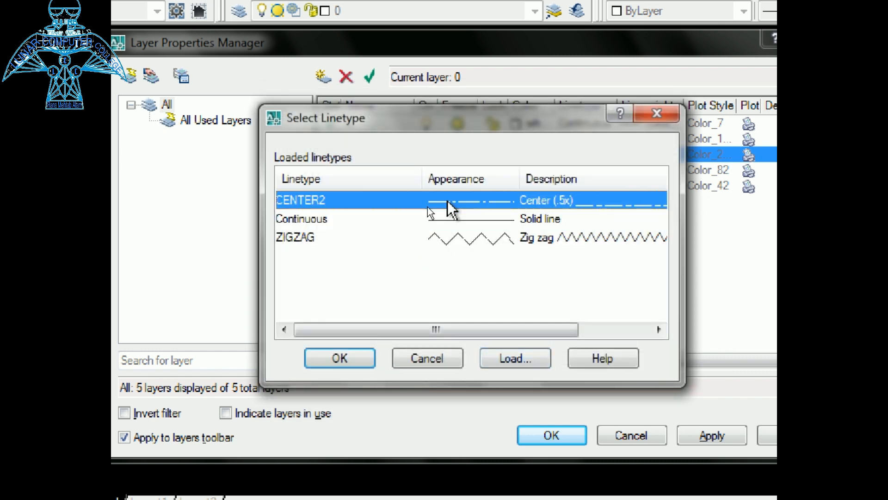
pyautogui.click(363, 357)
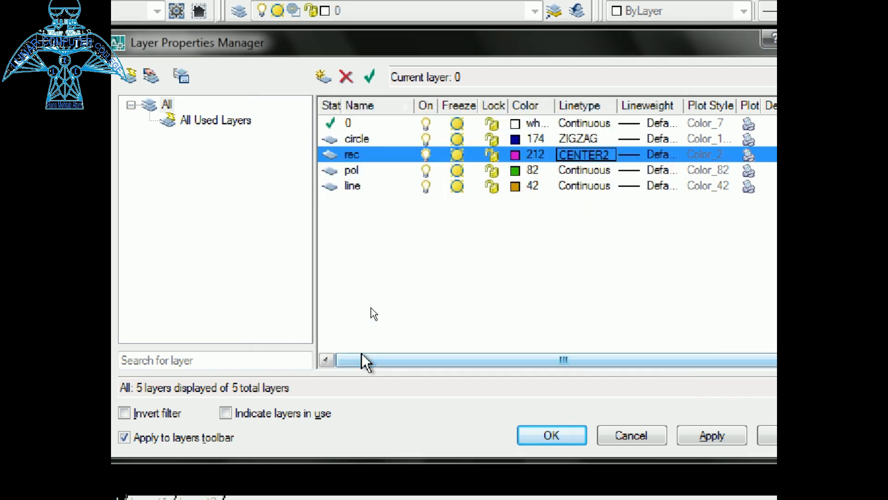
# Load the FENCELINE1 linetype and assign it to the pol layer.
pyautogui.click(589, 170)
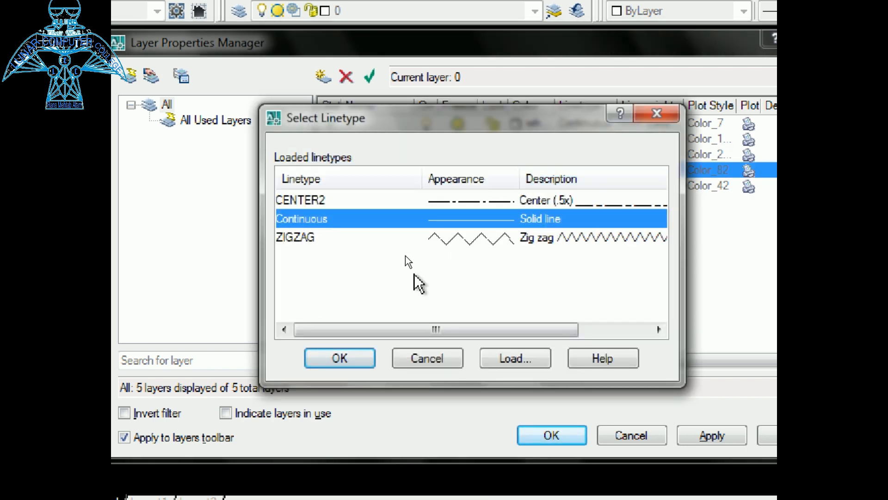
pyautogui.click(512, 360)
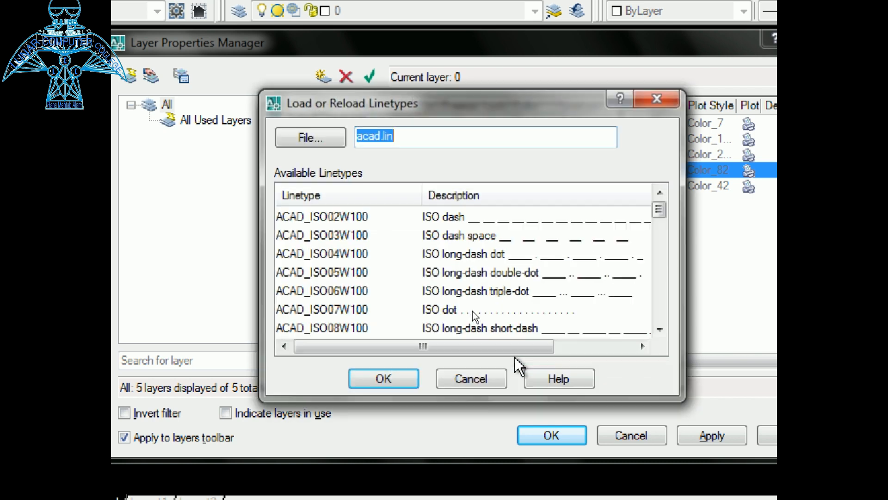
pyautogui.moveTo(659, 330); pyautogui.dragTo(660, 330)
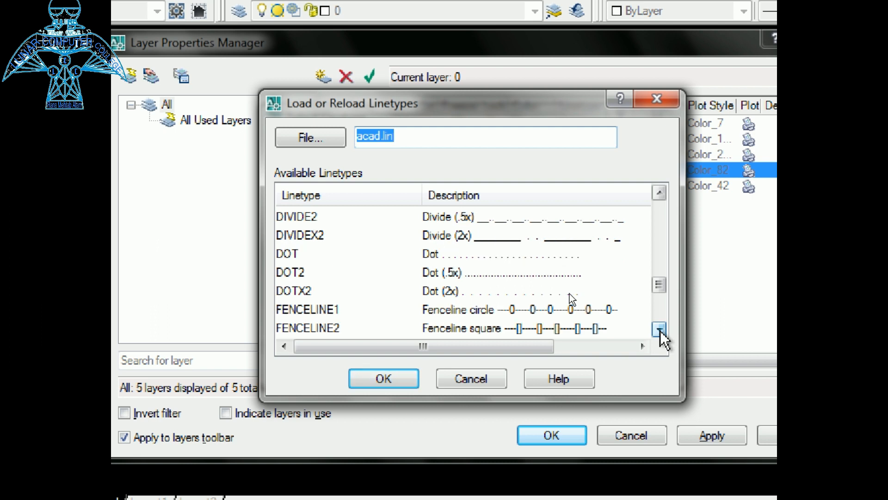
pyautogui.click(514, 307)
pyautogui.click(370, 382)
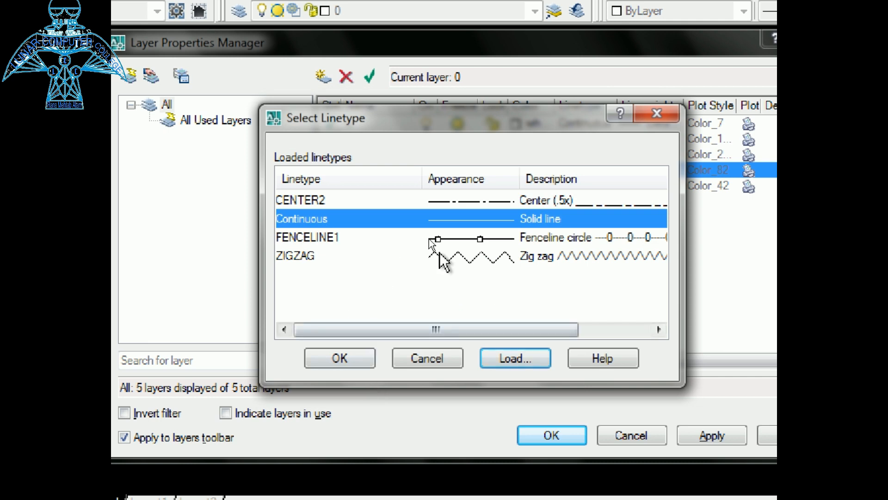
pyautogui.click(461, 237)
pyautogui.click(353, 362)
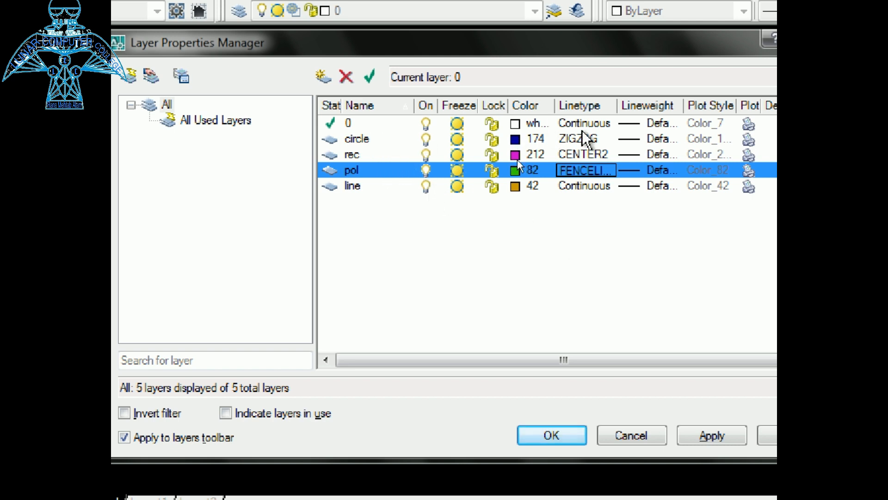
# Set the circle layer's lineweight to 0.05 mm and the rec layer's lineweight to 0.13 mm.
pyautogui.click(637, 141)
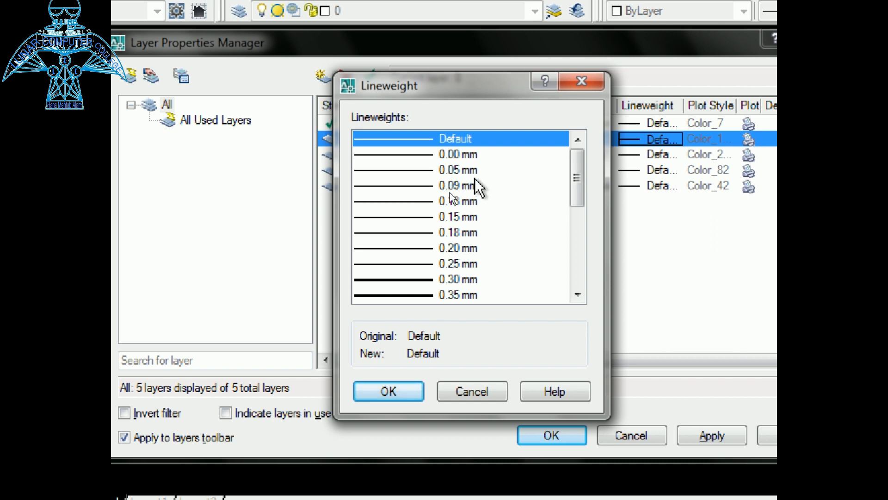
pyautogui.click(457, 170)
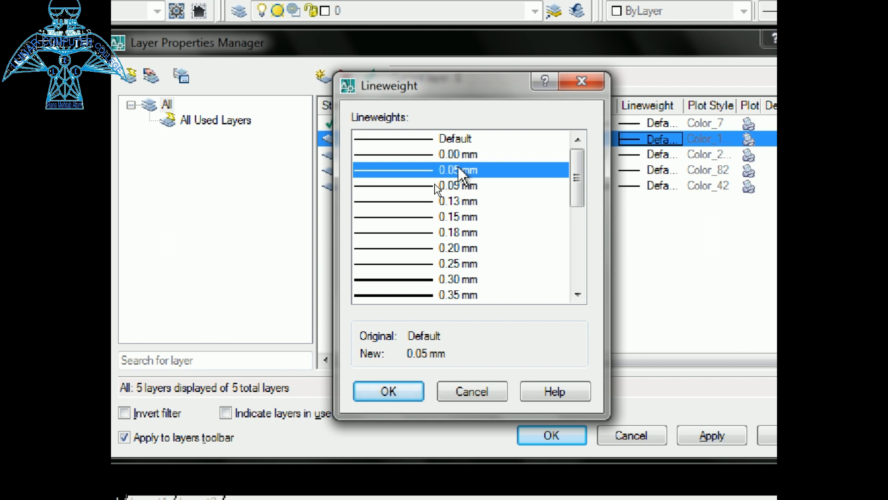
pyautogui.click(389, 392)
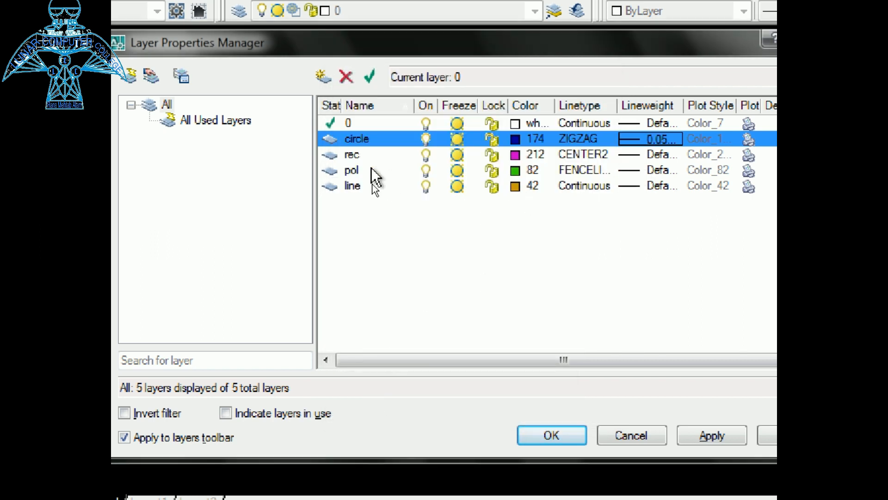
pyautogui.click(666, 155)
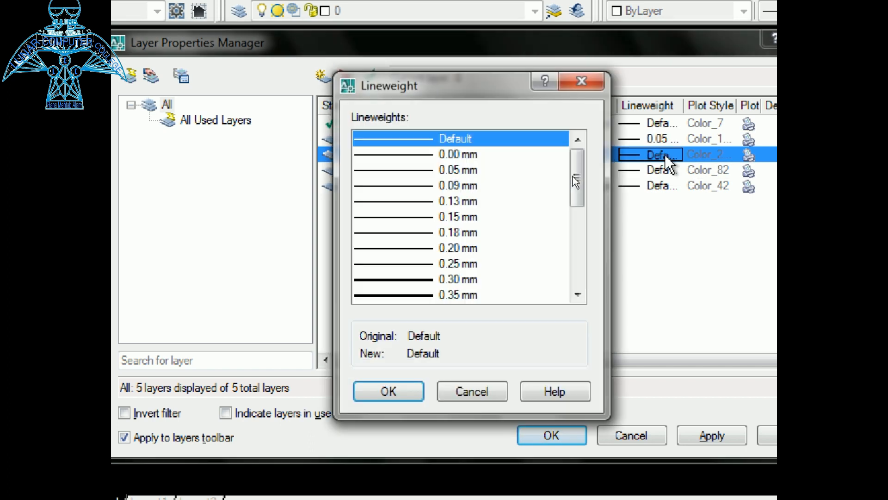
pyautogui.click(455, 202)
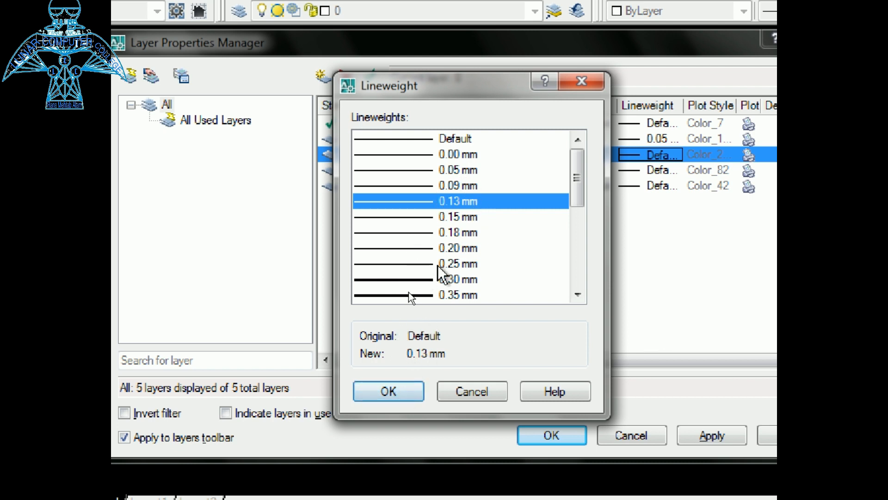
pyautogui.click(398, 391)
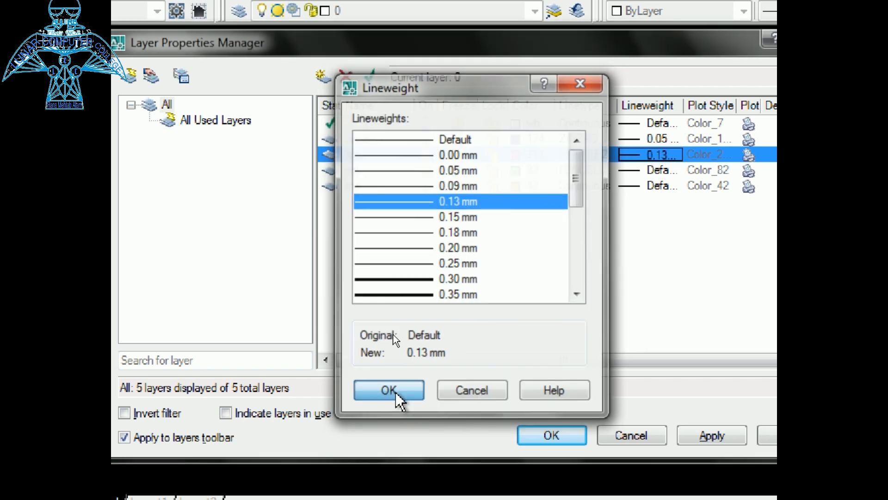
# Set the pol layer's lineweight to 0.20 mm and the line layer's lineweight to 0.30 mm.
pyautogui.click(635, 172)
pyautogui.click(444, 247)
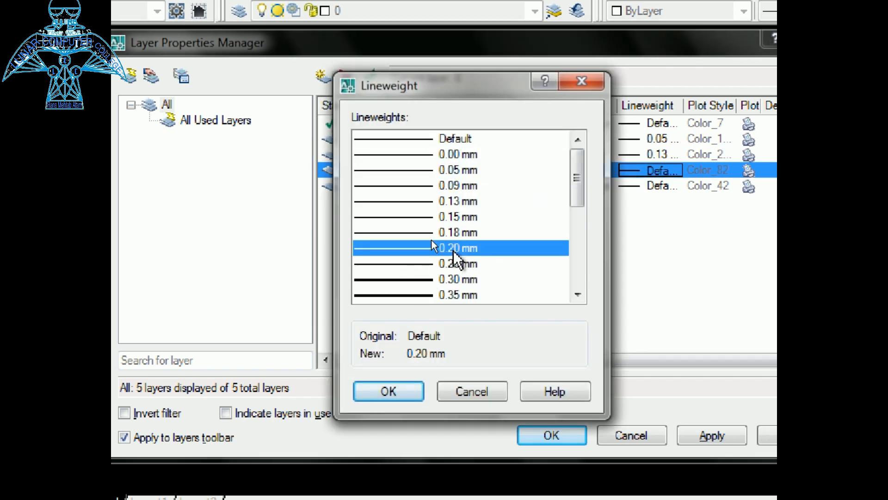
pyautogui.click(419, 391)
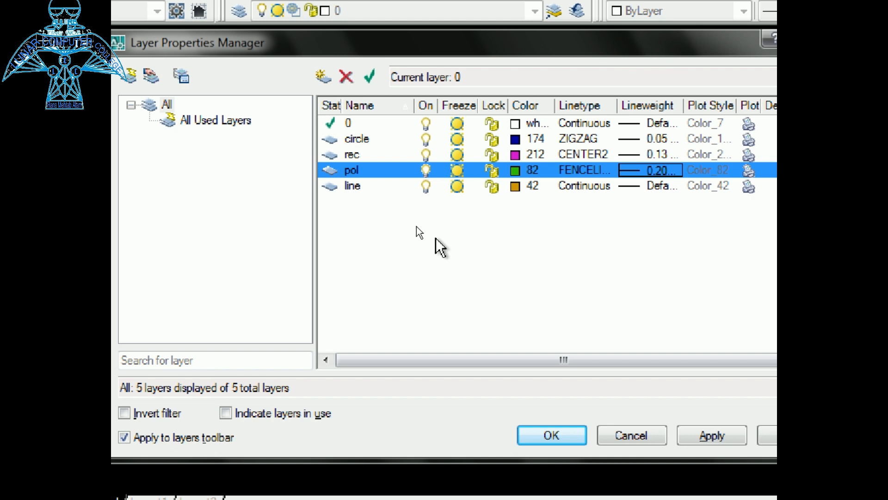
pyautogui.click(581, 187)
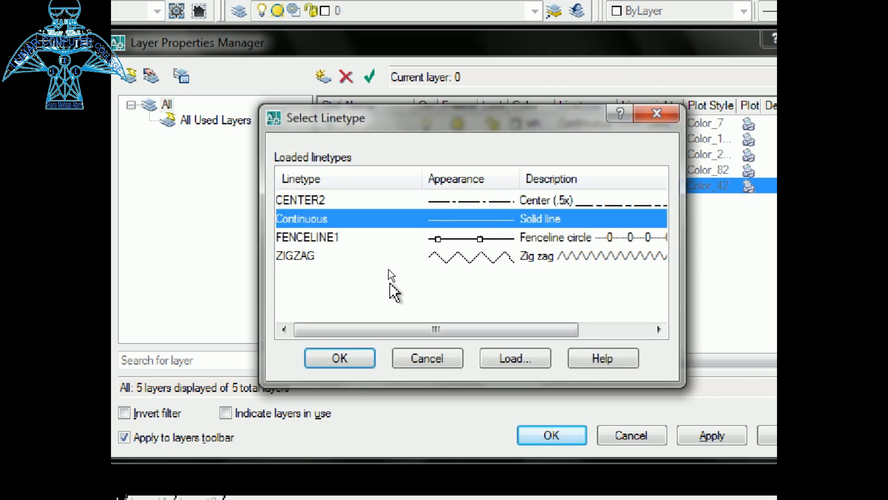
pyautogui.click(660, 117)
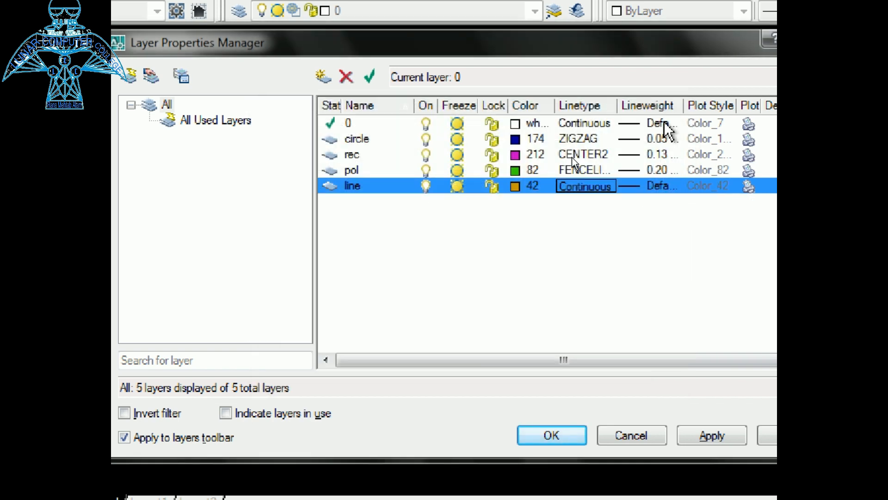
pyautogui.click(657, 188)
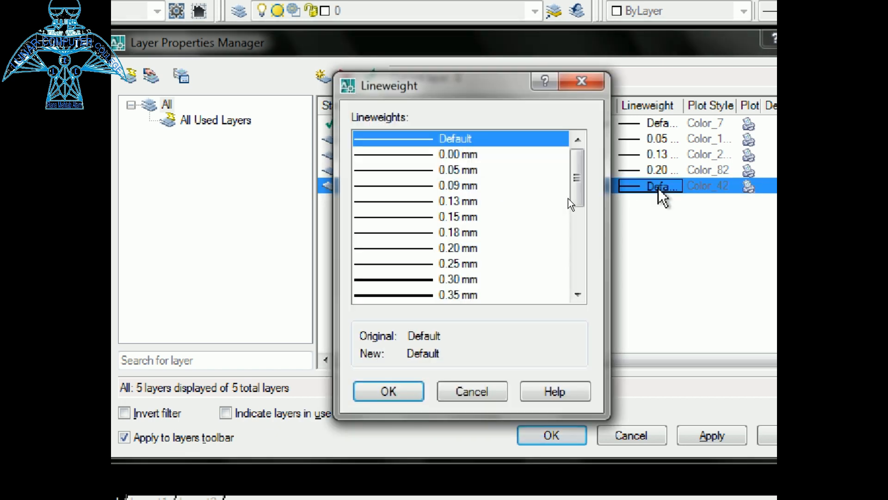
pyautogui.click(407, 280)
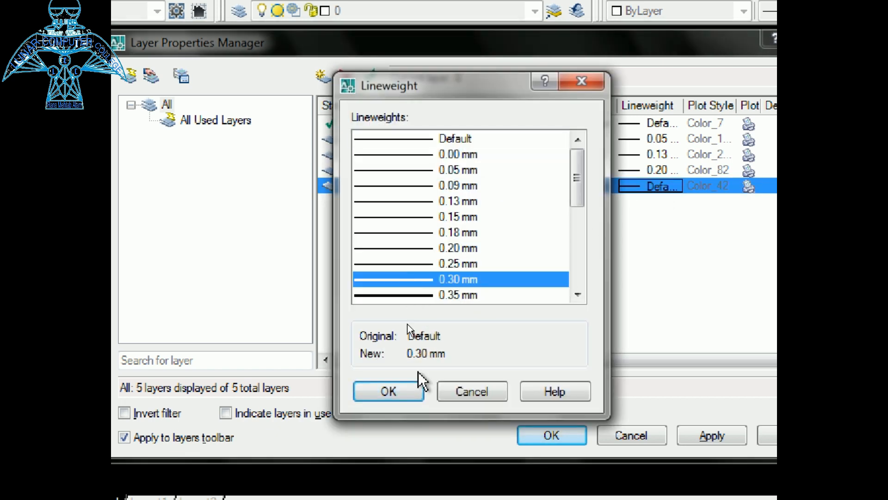
pyautogui.click(406, 403)
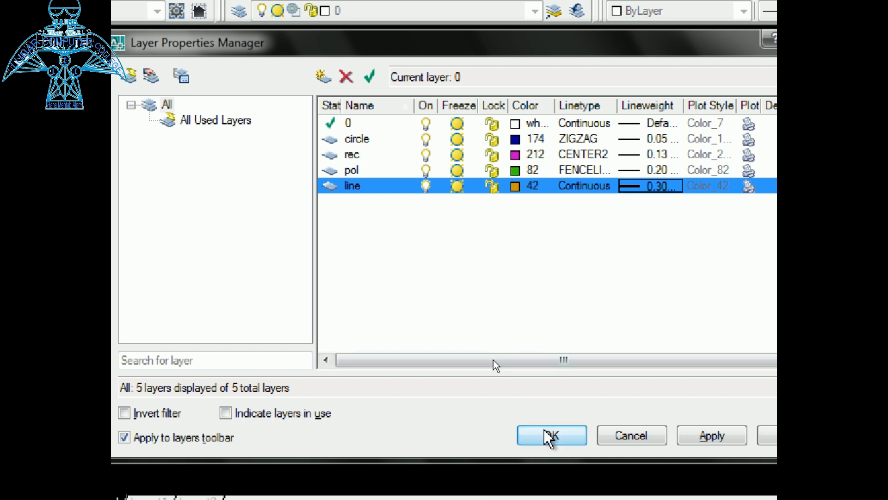
# Apply the layer settings, close the layer manager, and choose layer 0 as the current layer.
pyautogui.click(694, 437)
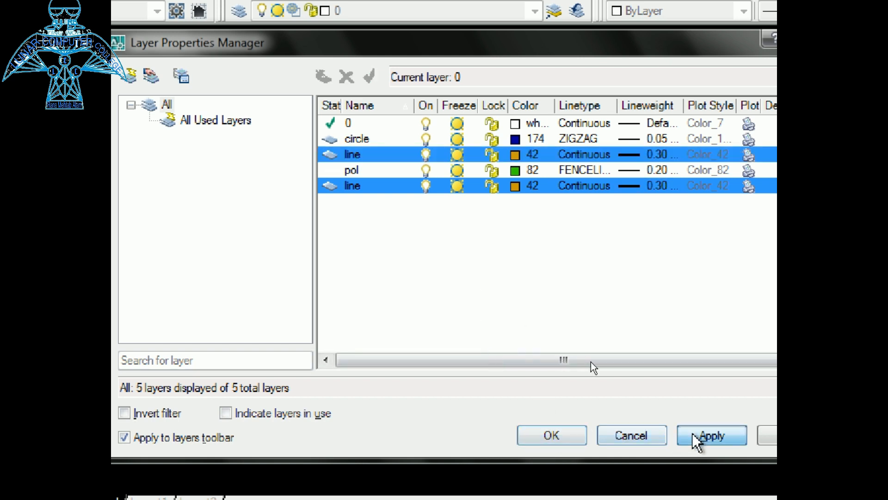
pyautogui.click(552, 435)
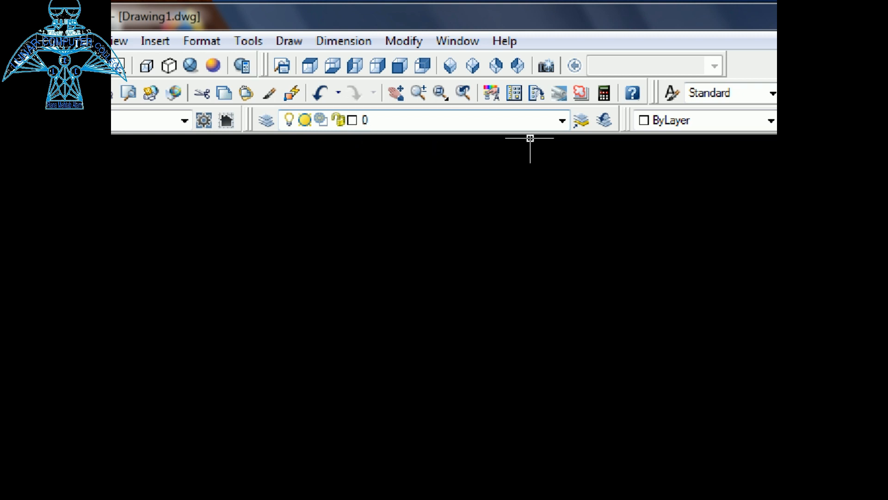
pyautogui.click(562, 121)
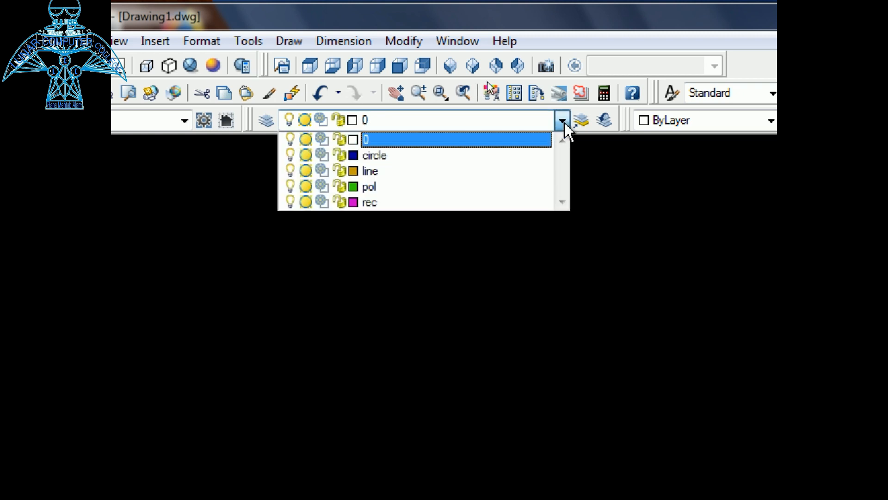
pyautogui.click(373, 136)
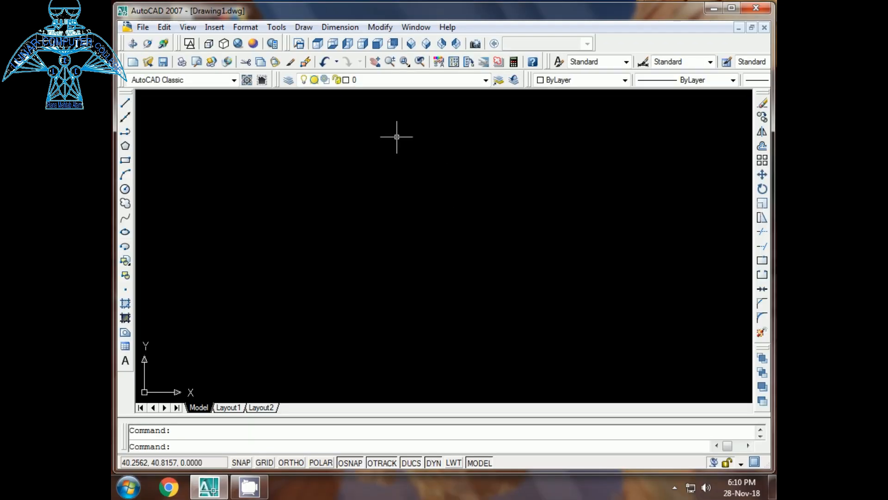
pyautogui.press('Escape')
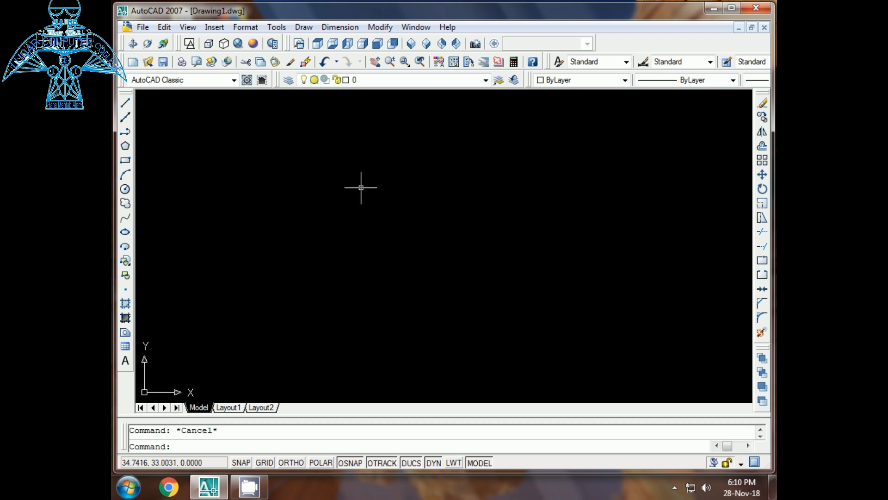
# Draw a circle by center and radius in the upper-left area of the drawing.
pyautogui.write('c')
pyautogui.press('Return')
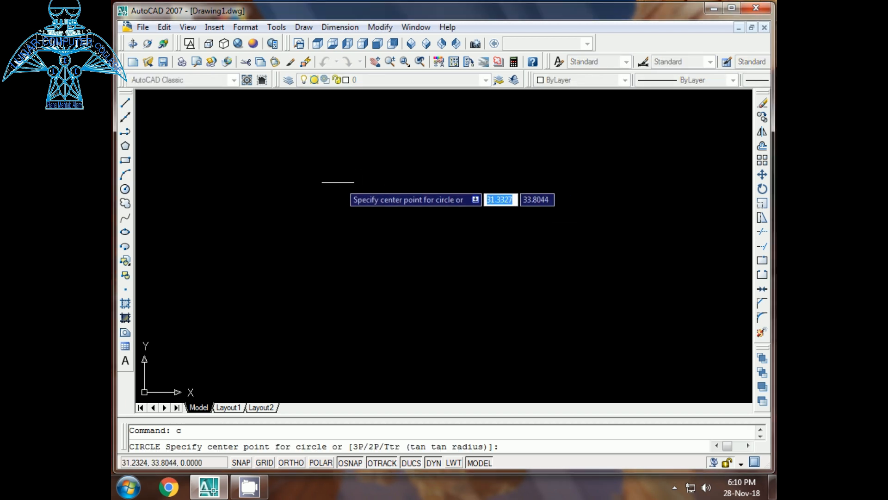
pyautogui.click(318, 182)
pyautogui.click(351, 197)
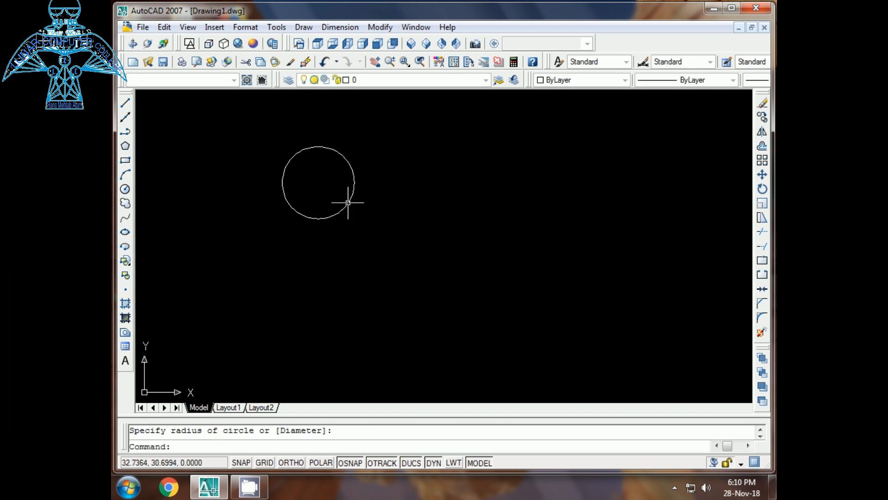
# Draw a nearly square rectangle just to the right of the circle.
pyautogui.write('rec')
pyautogui.press('Return')
pyautogui.click(404, 178)
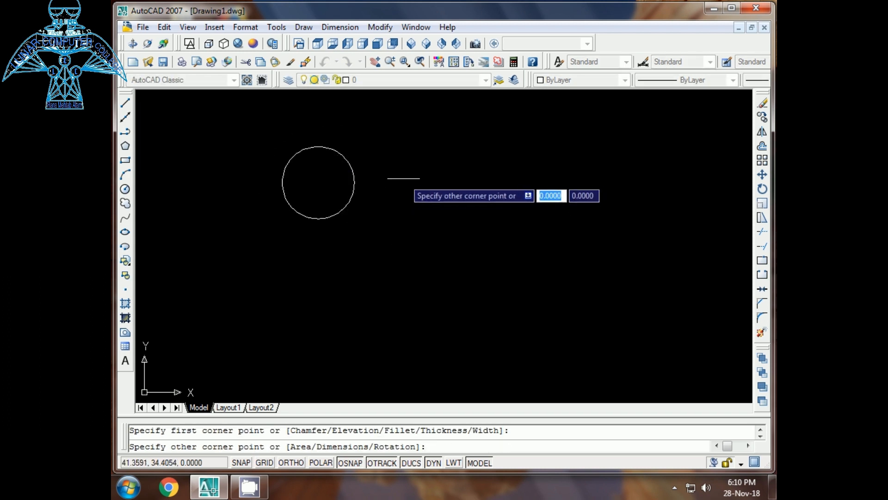
pyautogui.click(475, 242)
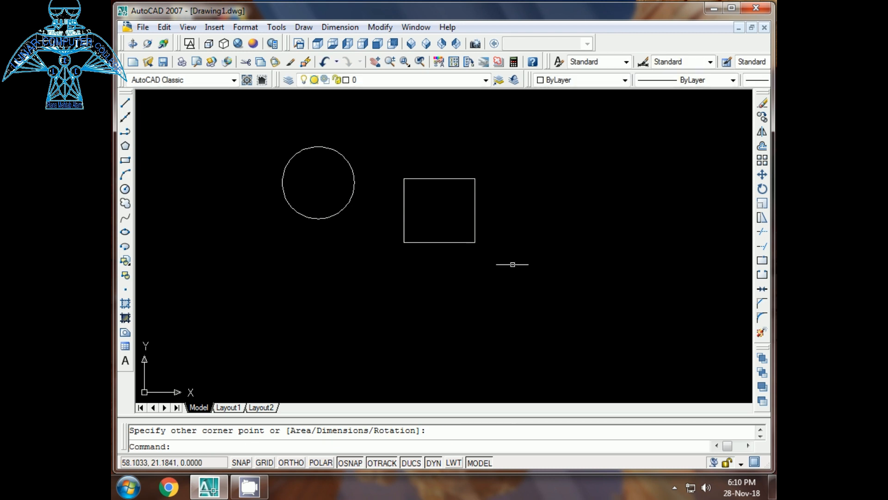
pyautogui.press('Escape')
# Draw a 5-sided polygon inscribed in a circle, one corner pointing down, below the circle and the rectangle.
pyautogui.write('pol')
pyautogui.press('Return')
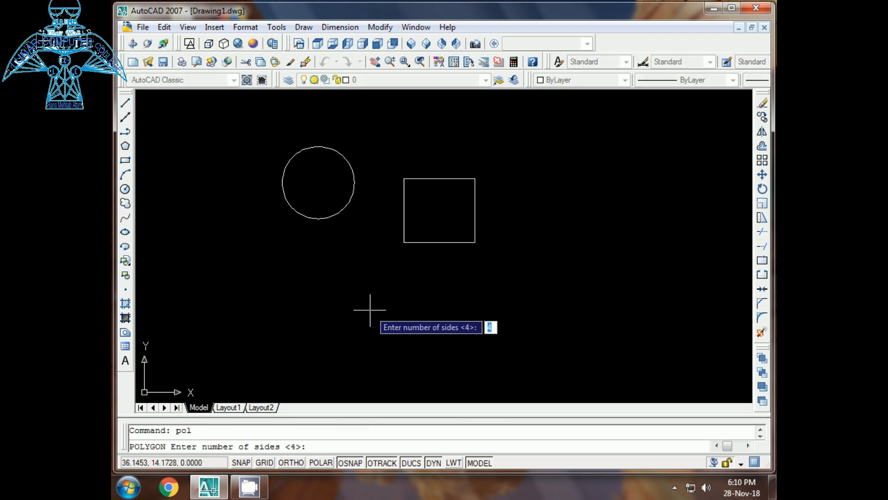
pyautogui.write('5')
pyautogui.press('Return')
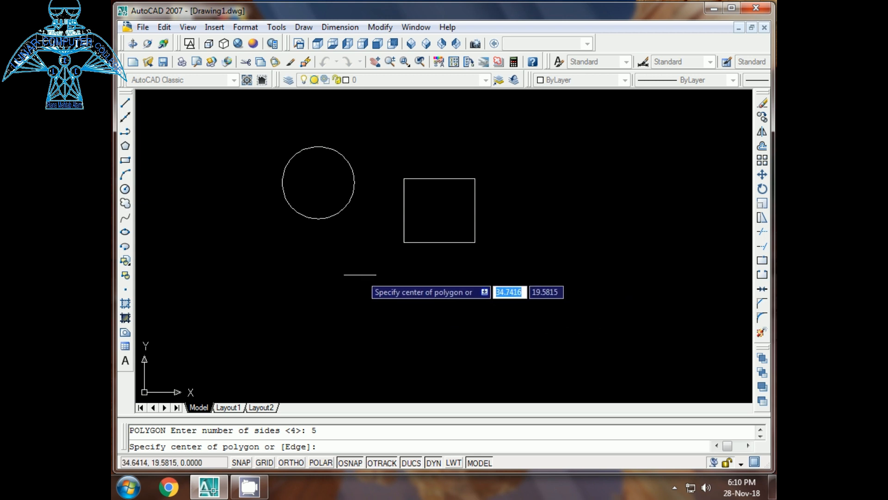
pyautogui.click(356, 284)
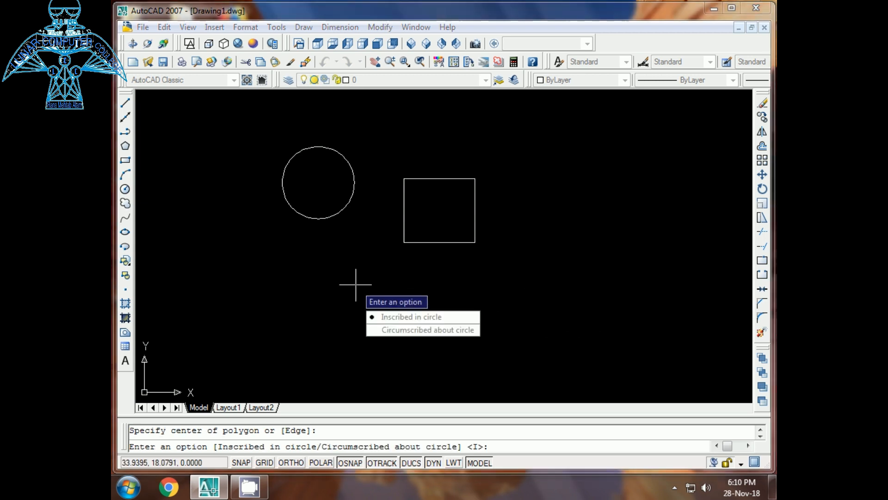
pyautogui.click(394, 316)
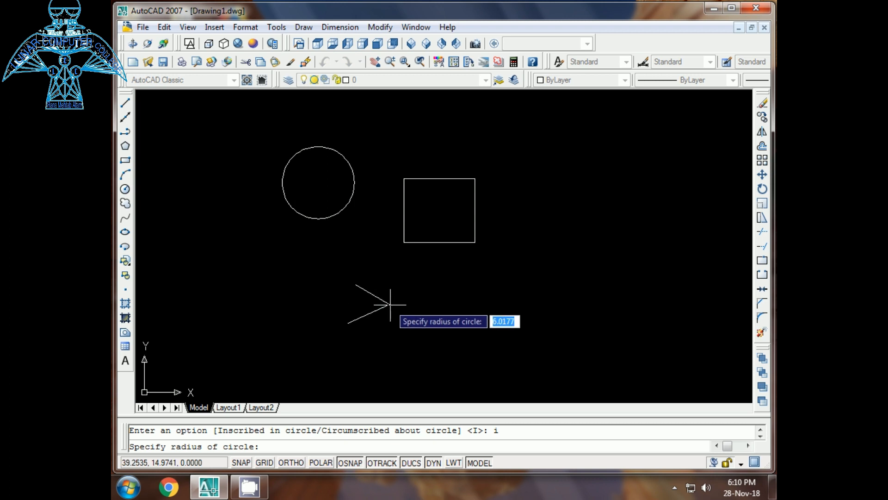
pyautogui.click(355, 338)
pyautogui.press('Escape')
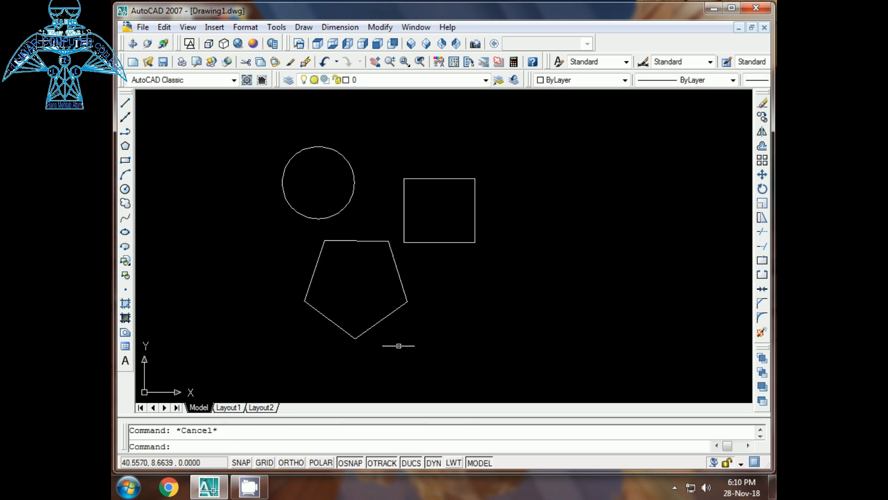
# Draw a single horizontal line to the right of the pentagon, below the rectangle.
pyautogui.write('l')
pyautogui.press('Return')
pyautogui.click(439, 293)
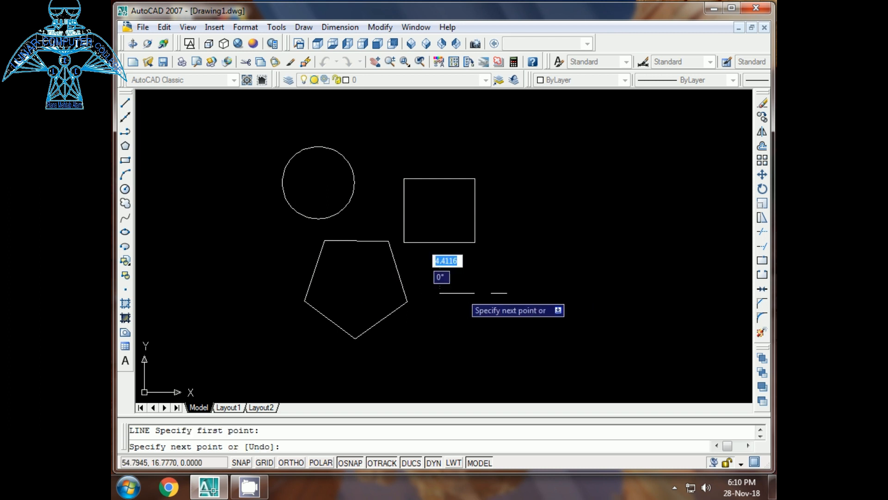
pyautogui.click(580, 293)
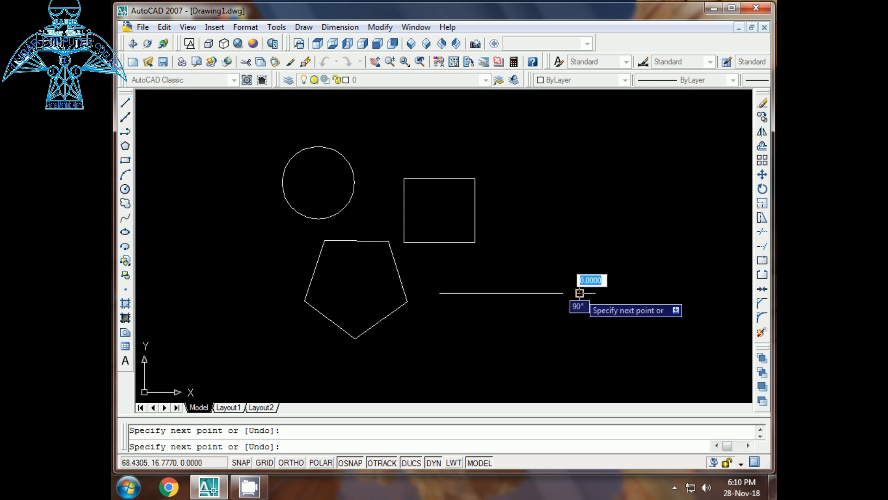
pyautogui.press('Escape')
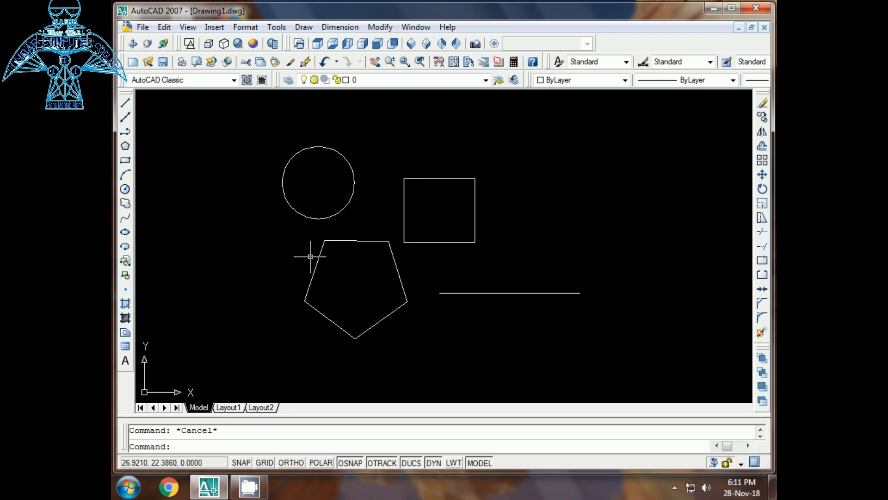
# Move the drawn circle from layer 0 to the circle layer and clear the selection.
pyautogui.click(305, 217)
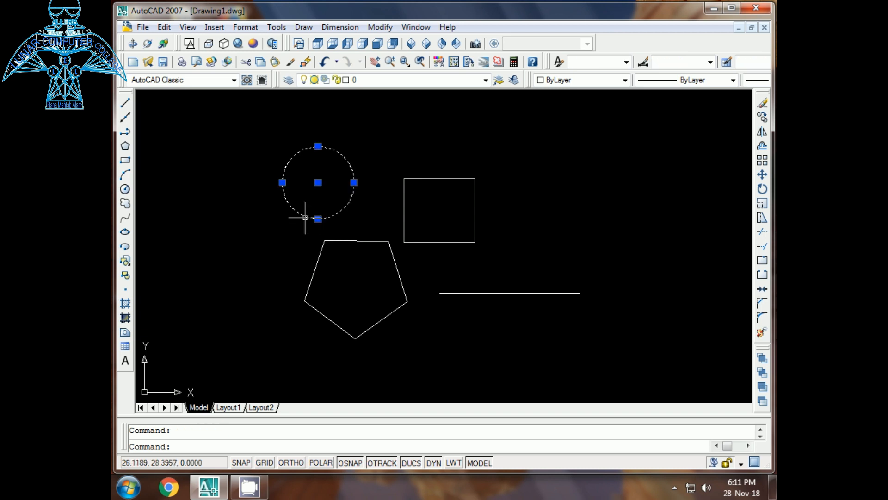
pyautogui.click(486, 81)
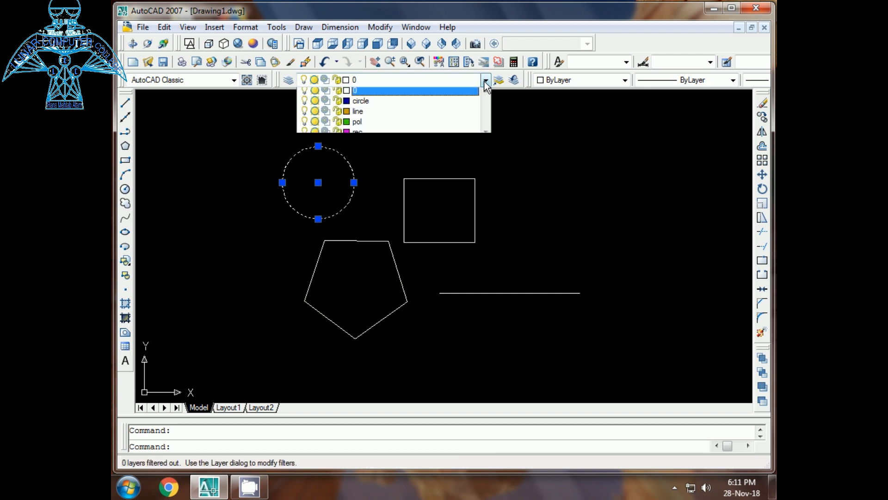
pyautogui.click(366, 103)
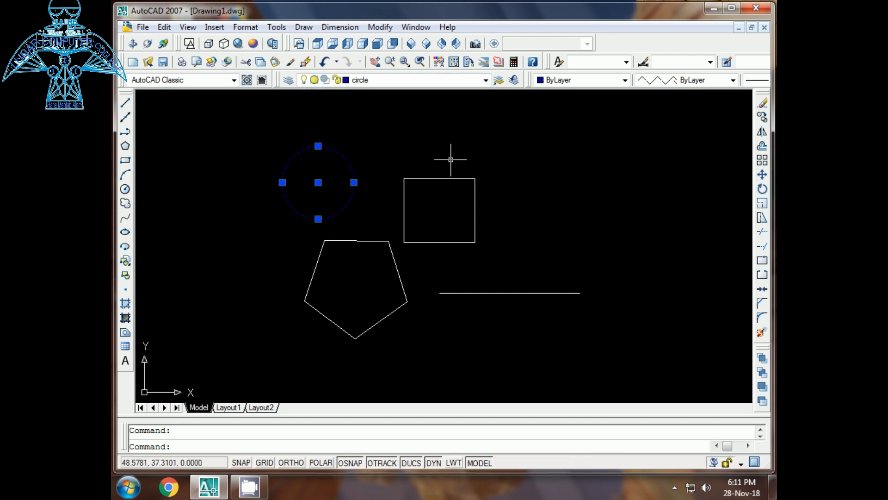
pyautogui.press('Escape')
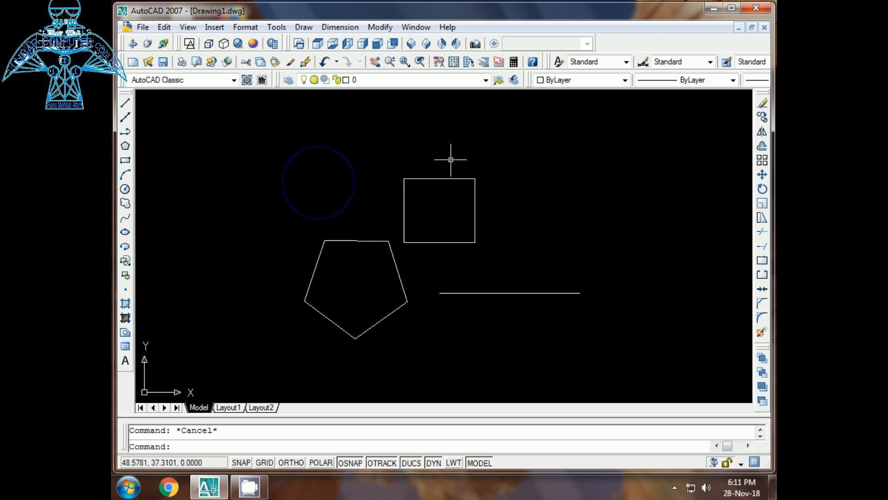
# Inspect the circle's zigzag outline up close, and move the rectangle to the rec layer.
pyautogui.scroll(5, 351, 222)
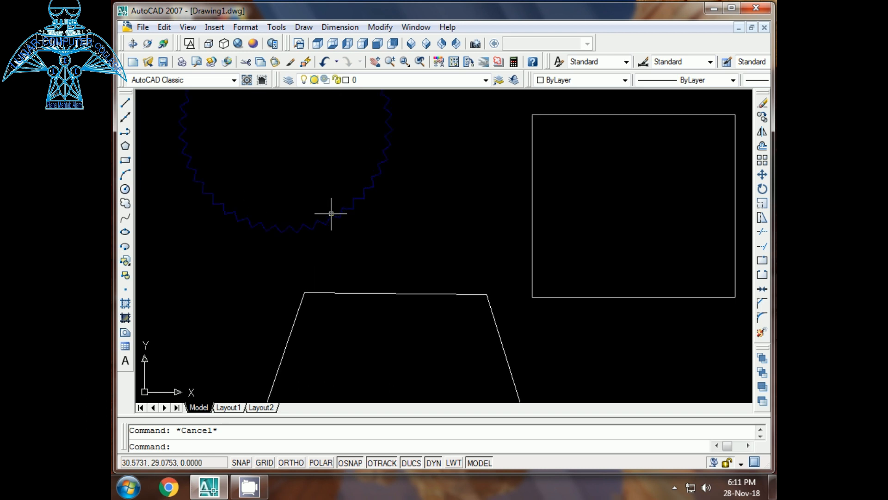
pyautogui.scroll(-2, 313, 214)
pyautogui.scroll(3, 311, 212)
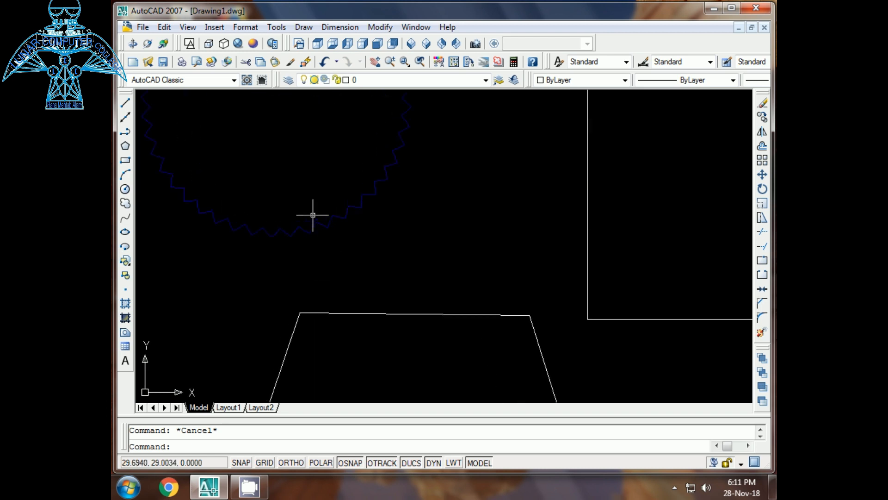
pyautogui.scroll(4, 365, 226)
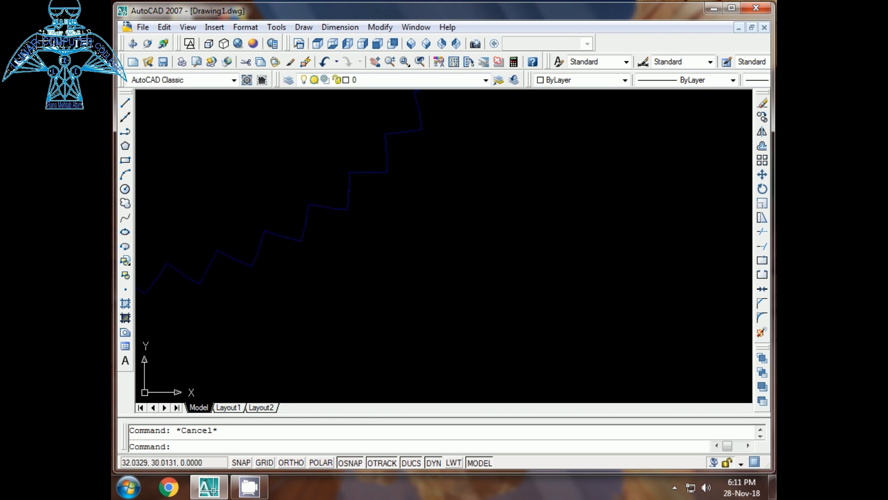
pyautogui.scroll(-4, 327, 234)
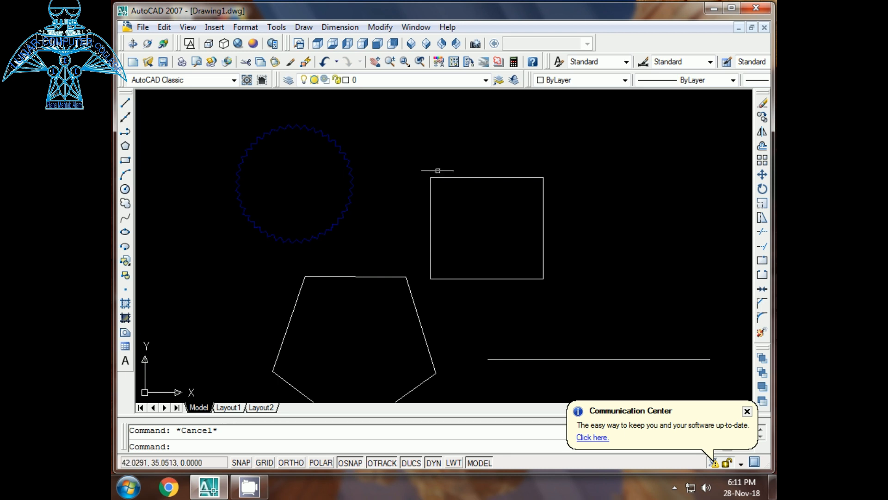
pyautogui.click(430, 177)
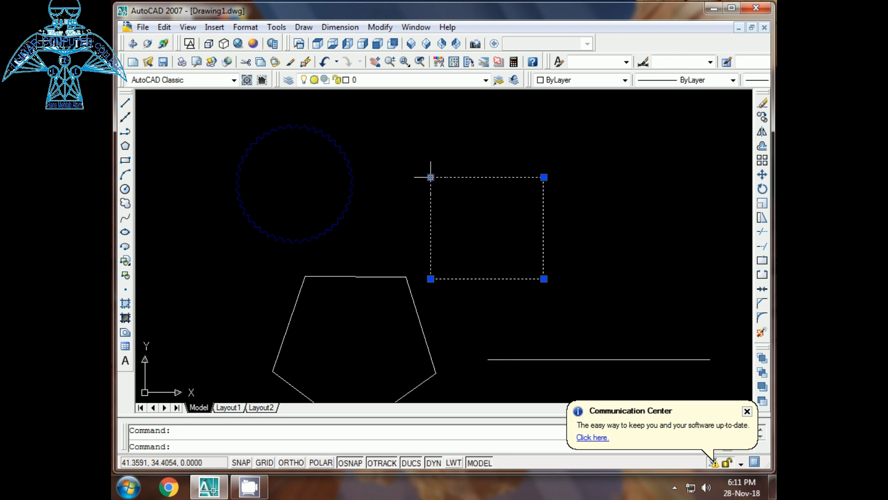
pyautogui.click(468, 80)
pyautogui.click(363, 133)
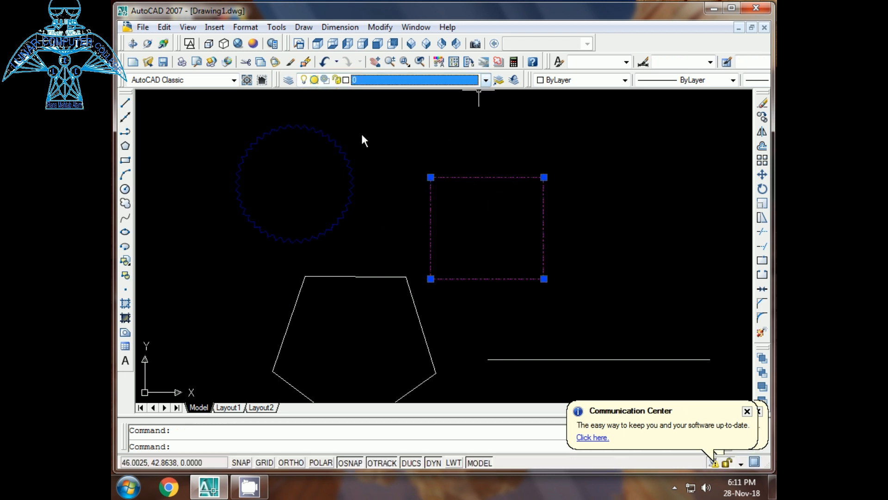
pyautogui.press('Escape')
# Move the pentagon from layer 0 to the pol layer and clear the selection.
pyautogui.click(365, 280)
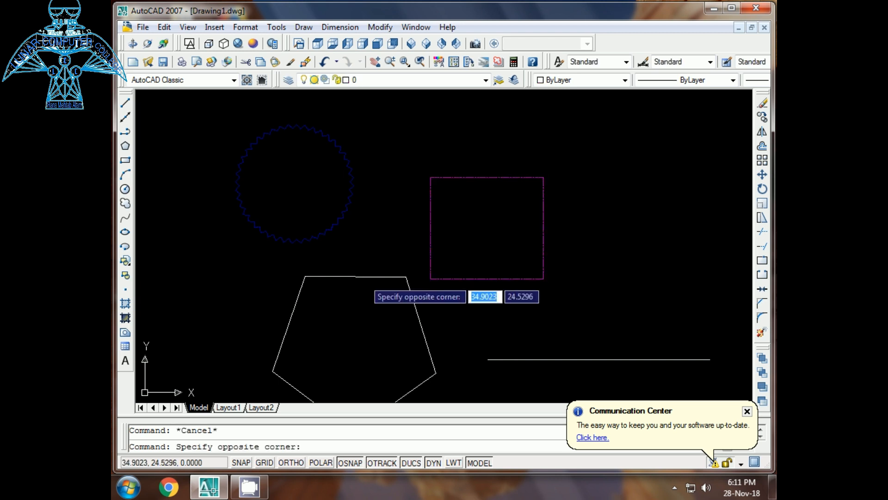
pyautogui.click(343, 271)
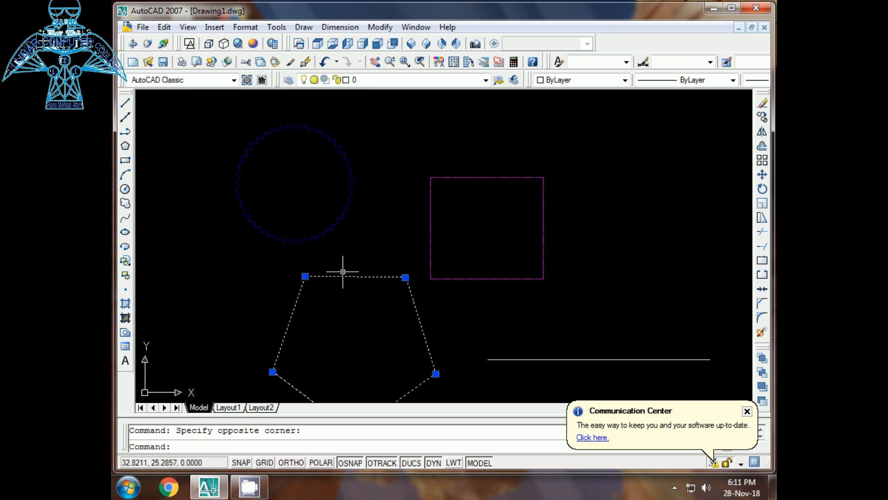
pyautogui.scroll(-2, 357, 279)
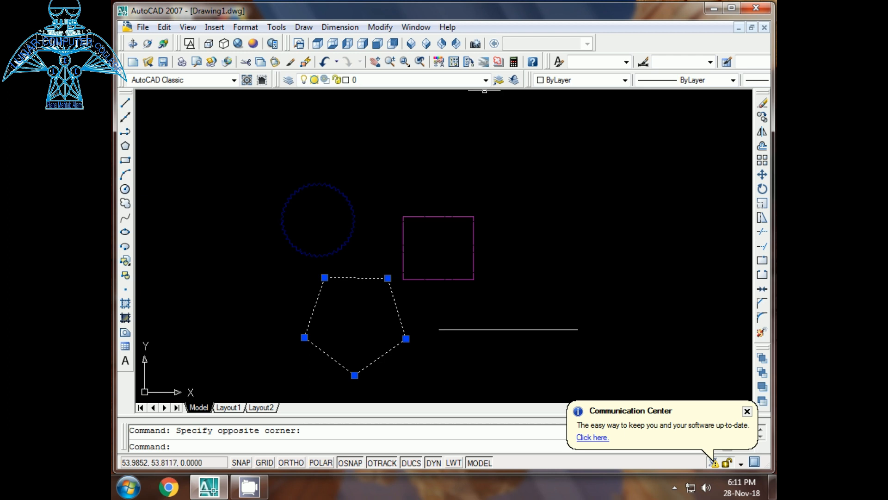
pyautogui.click(486, 81)
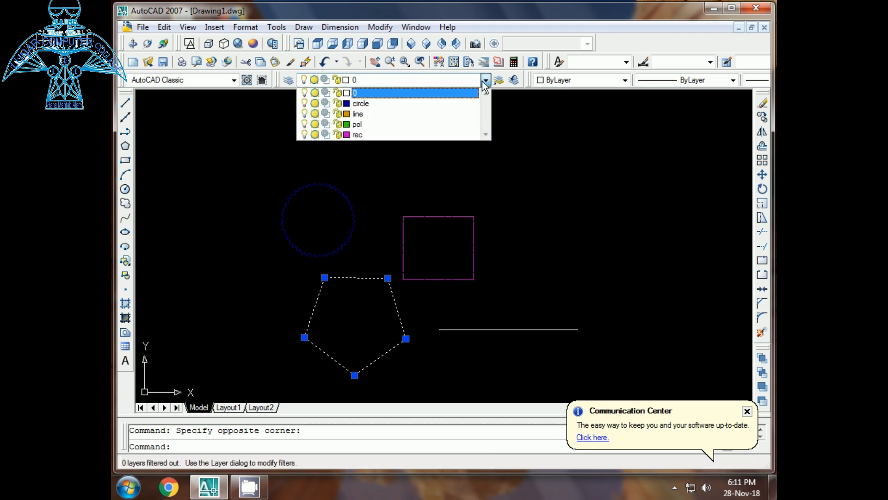
pyautogui.click(359, 123)
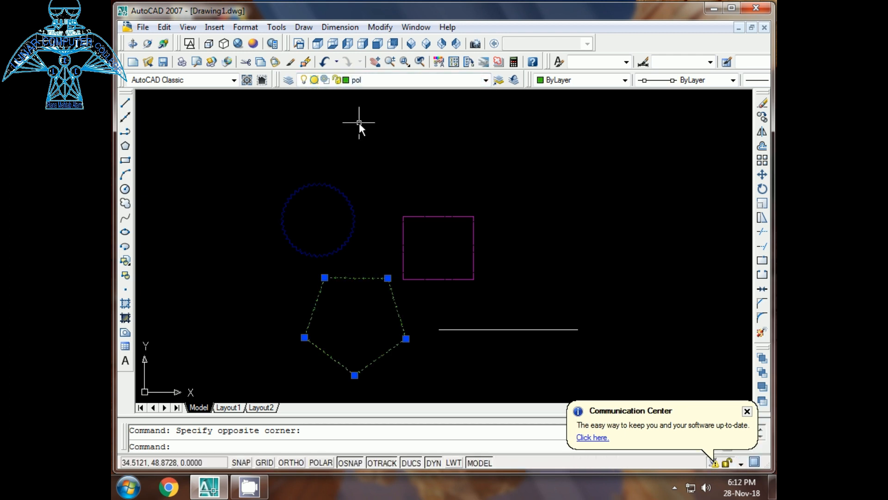
pyautogui.press('Escape')
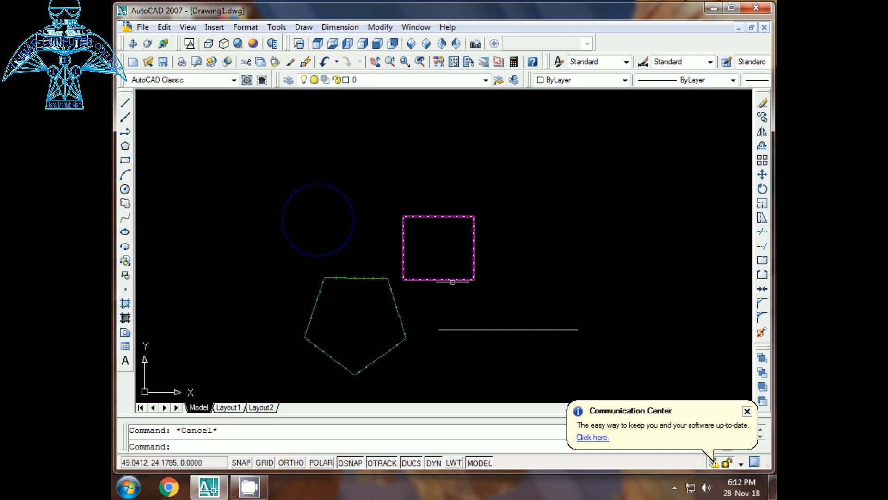
# Move the horizontal line from layer 0 to the line layer and clear the selection.
pyautogui.click(466, 329)
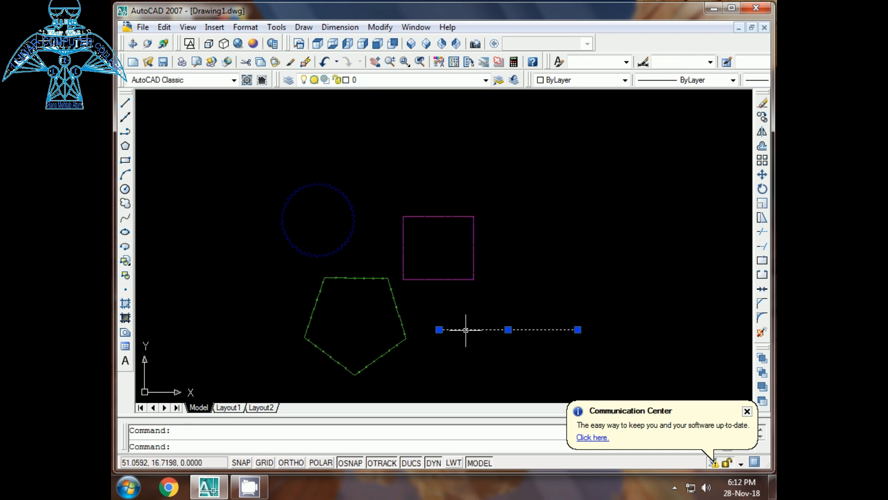
pyautogui.click(485, 80)
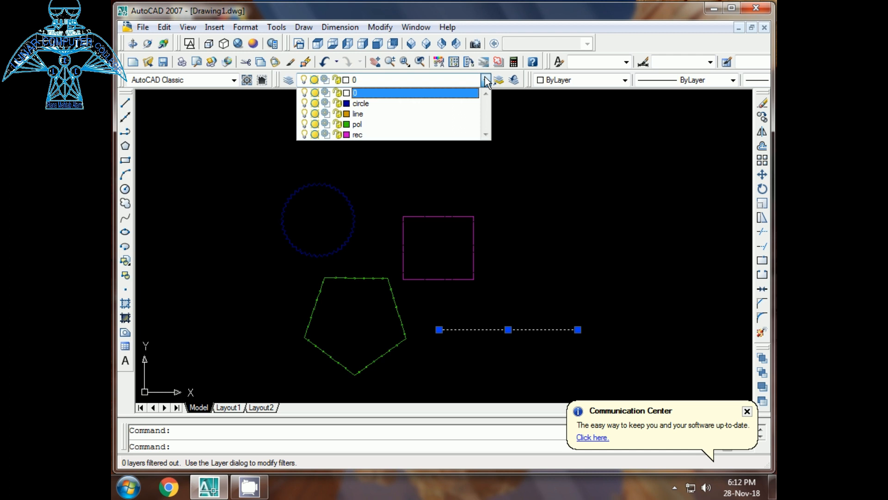
pyautogui.click(360, 114)
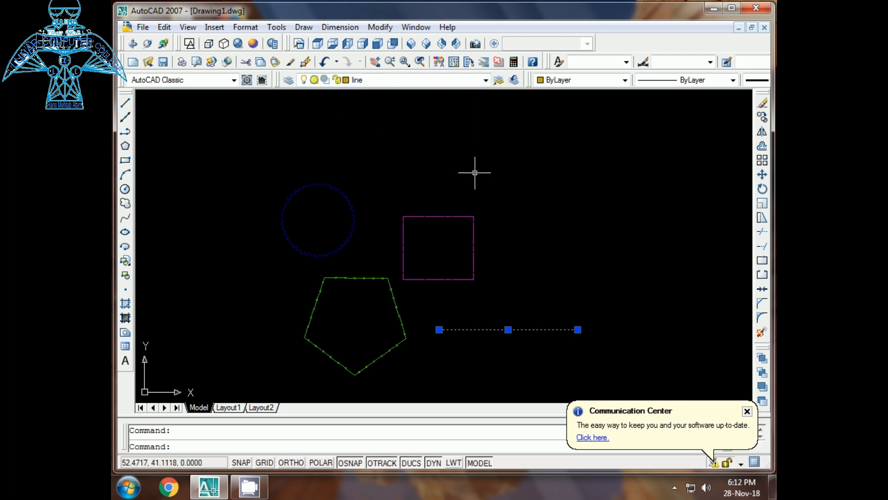
pyautogui.press('Escape')
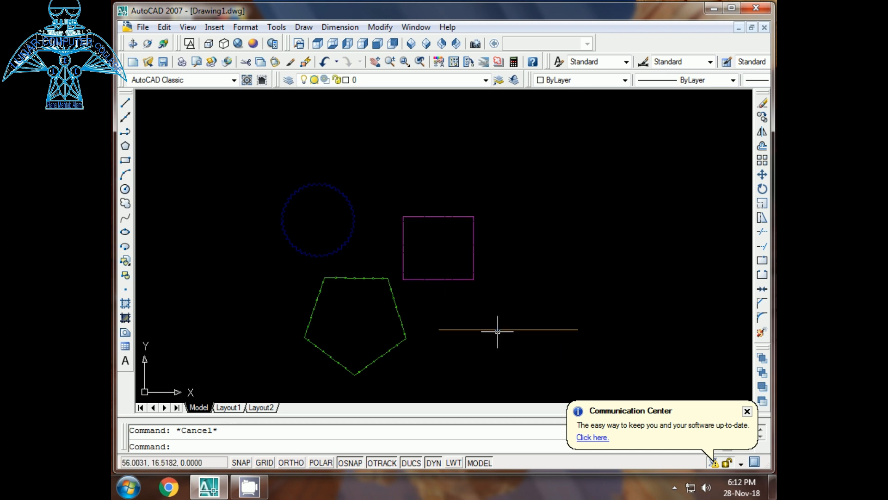
# Switch the rec layer off to hide the rectangle, and switch it back on.
pyautogui.scroll(1, 385, 298)
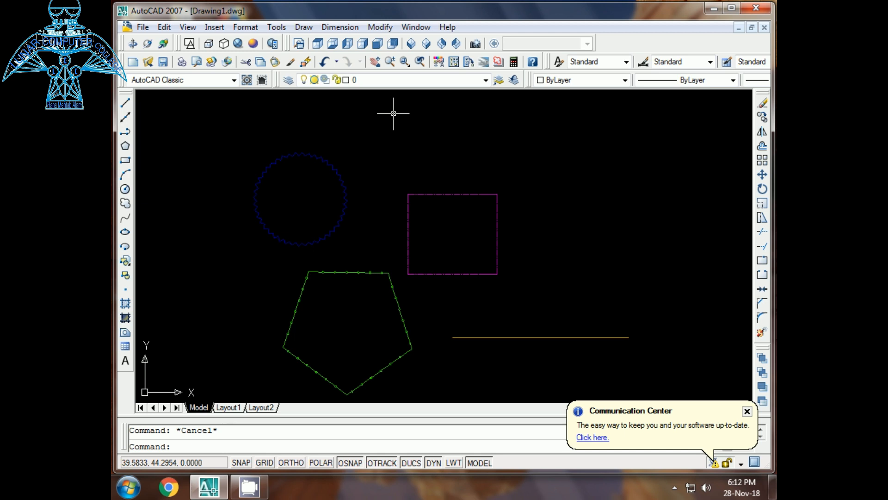
pyautogui.click(484, 83)
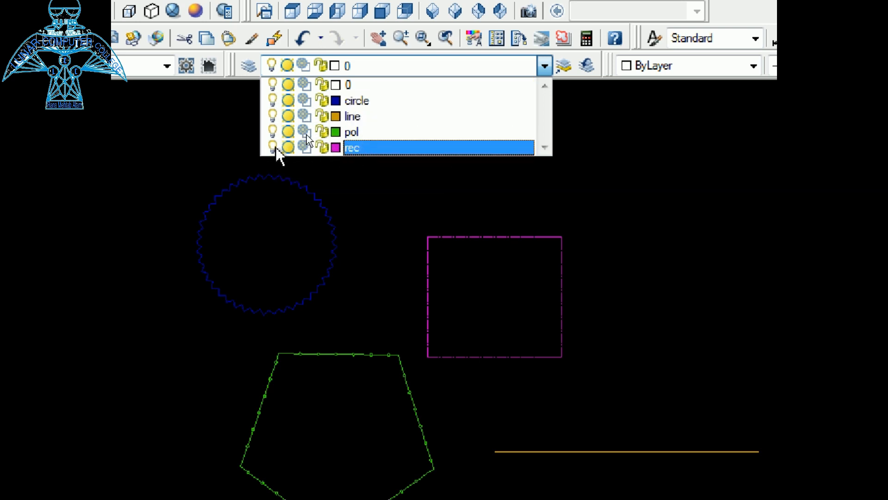
pyautogui.click(357, 164)
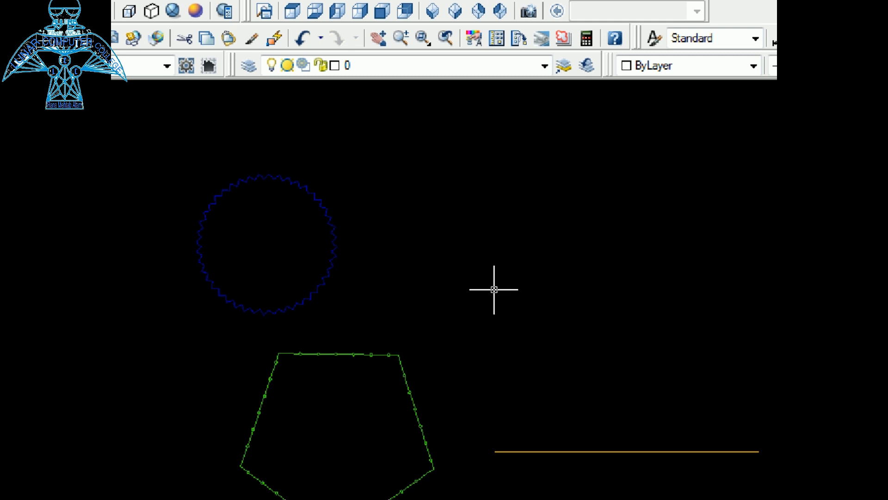
pyautogui.click(545, 65)
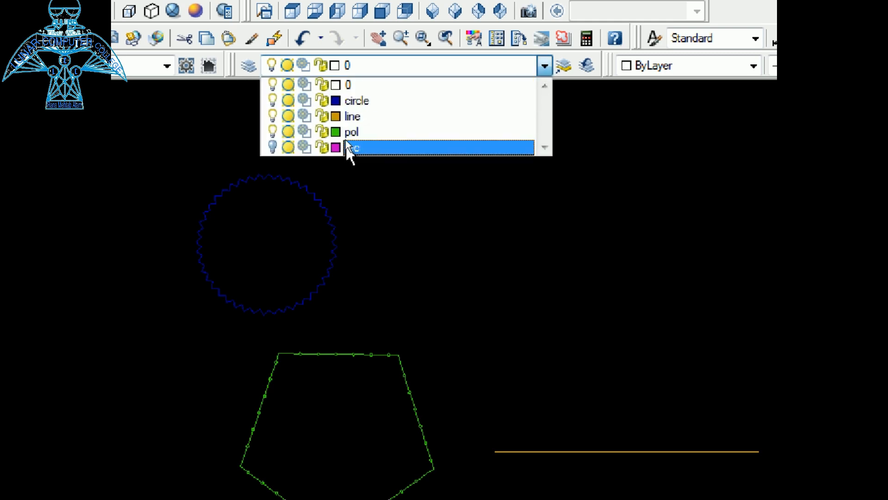
pyautogui.click(273, 147)
pyautogui.click(355, 201)
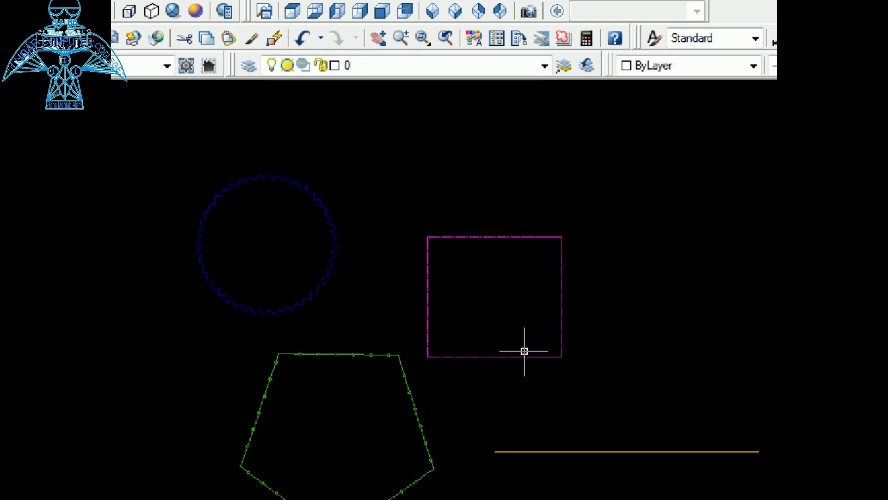
# Turn off the pol layer to hide the pentagon.
pyautogui.click(545, 66)
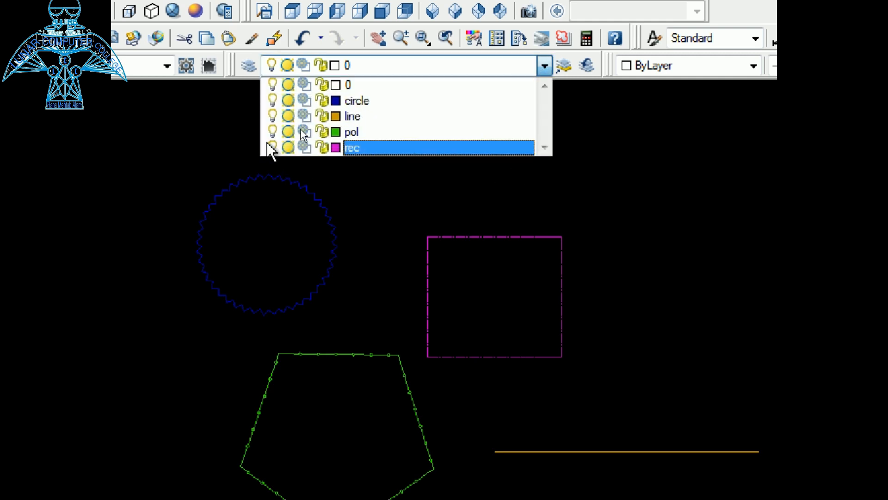
pyautogui.click(273, 132)
pyautogui.click(250, 139)
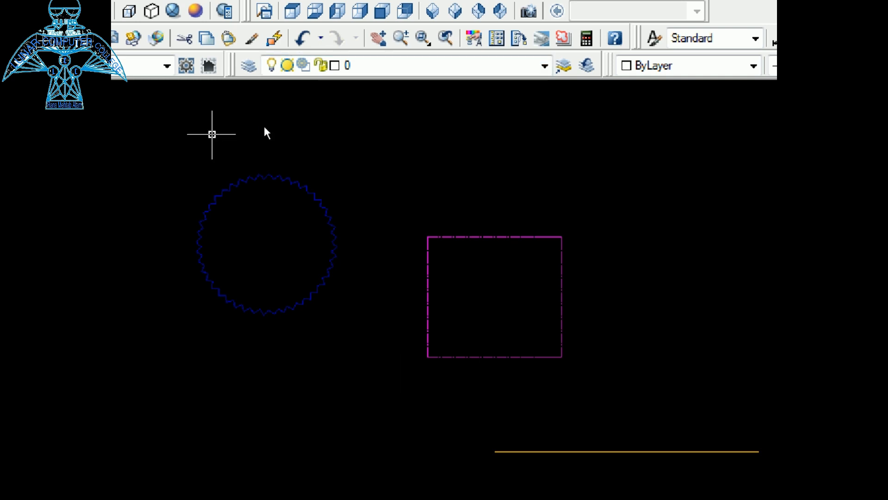